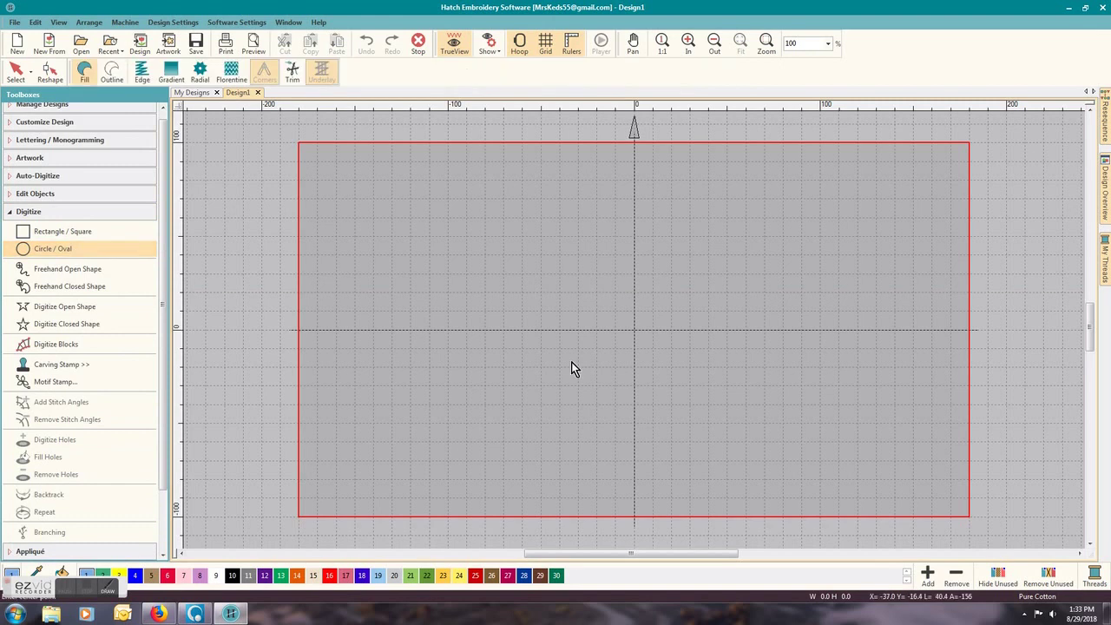
Step: Draw a filled circle about 190 mm in diameter, centred on the hoop's origin
left_click(635, 330)
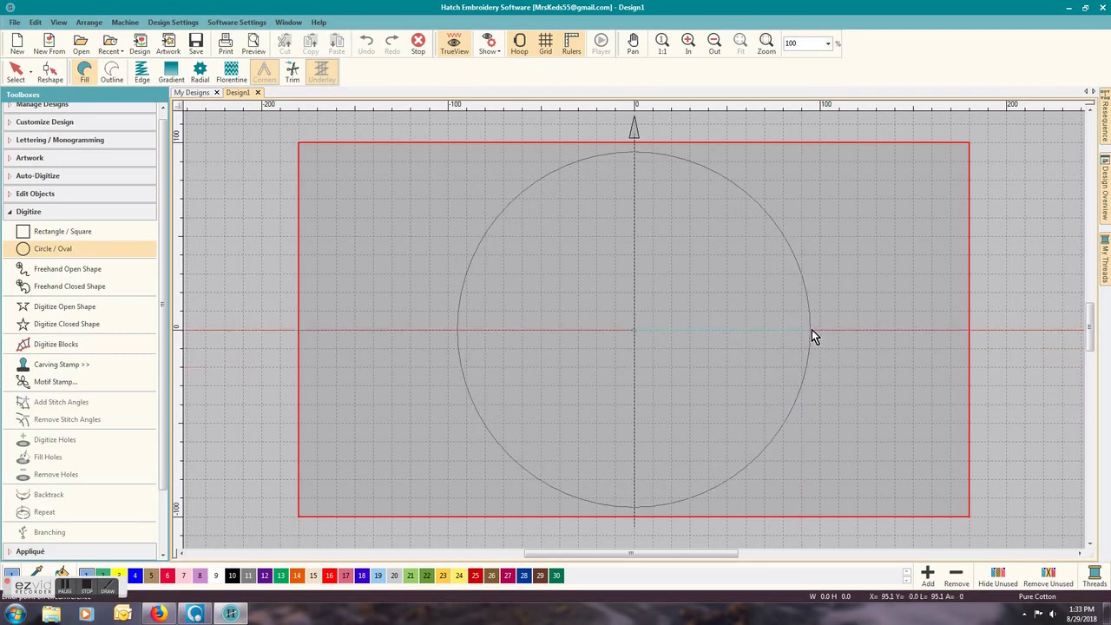
left_click(811, 330)
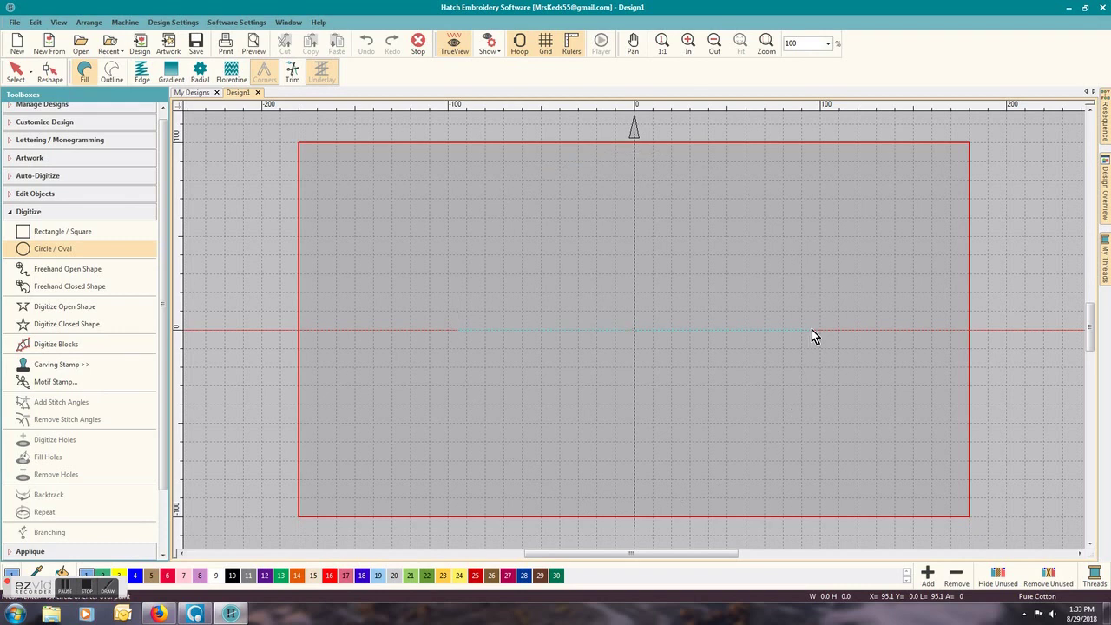
key("Return")
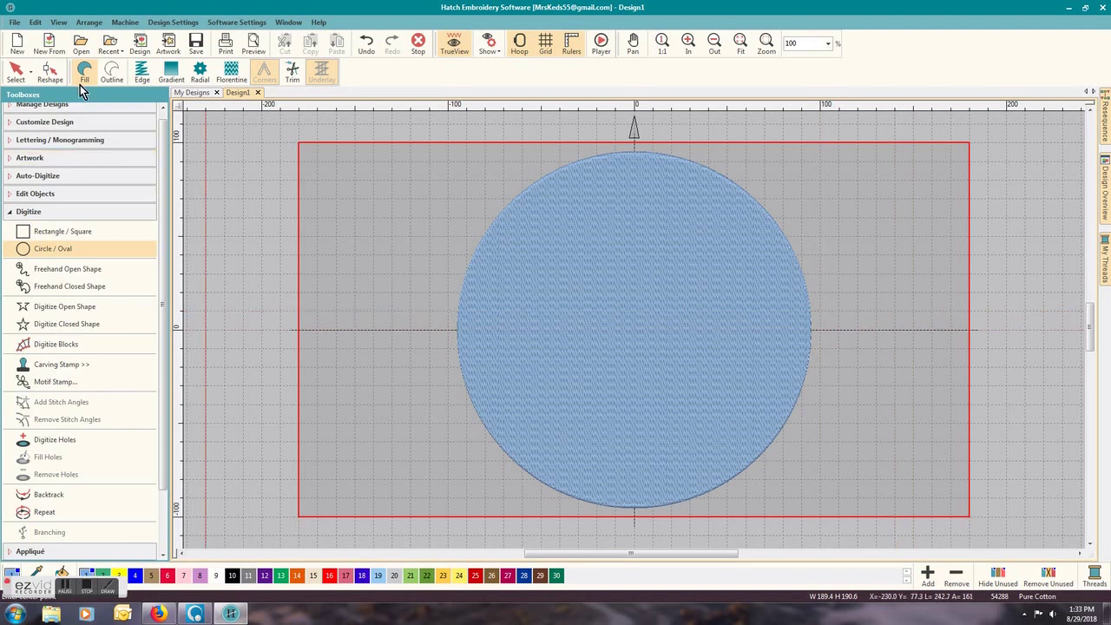
Step: Select the circle and change its fill to the Motif stitch type with the Circle02 pattern
left_click(17, 71)
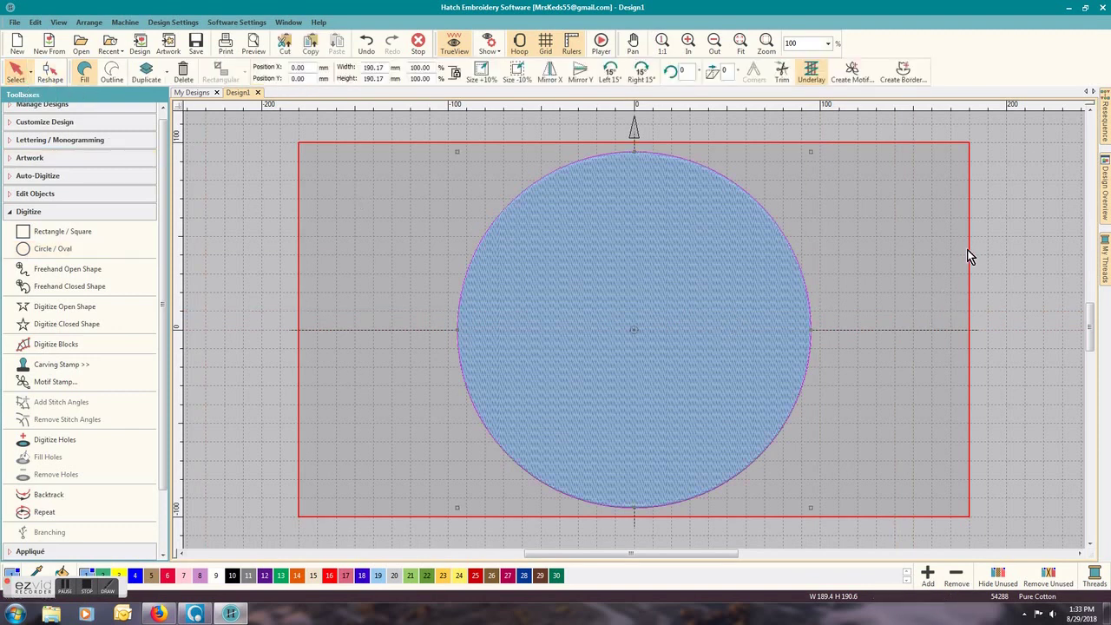
right_click(754, 314)
left_click(803, 532)
left_click(1026, 239)
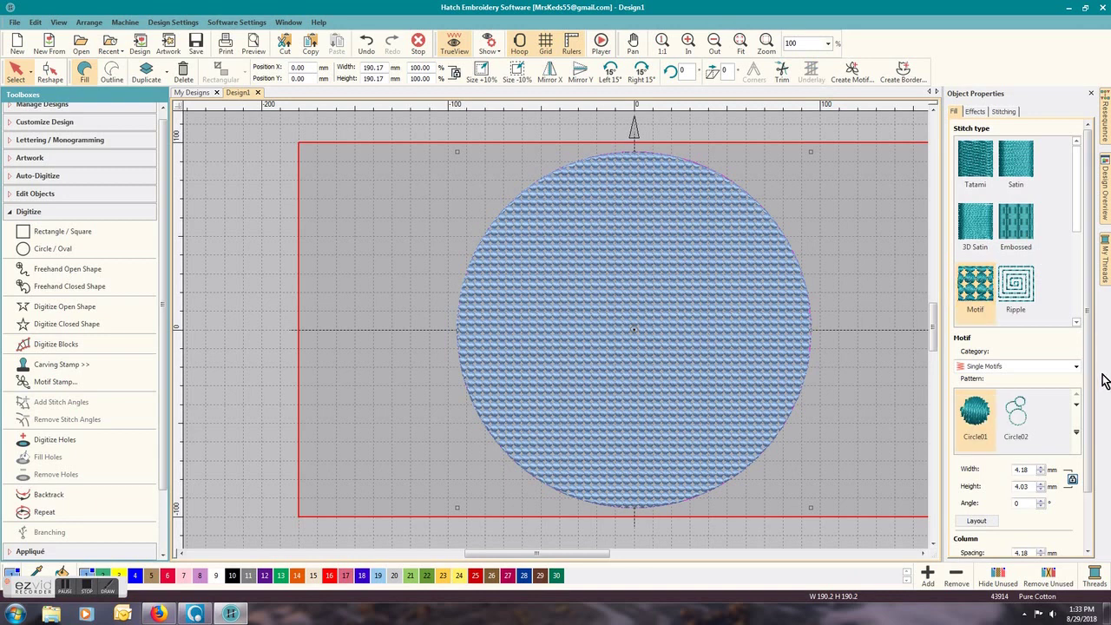
left_click(1027, 419)
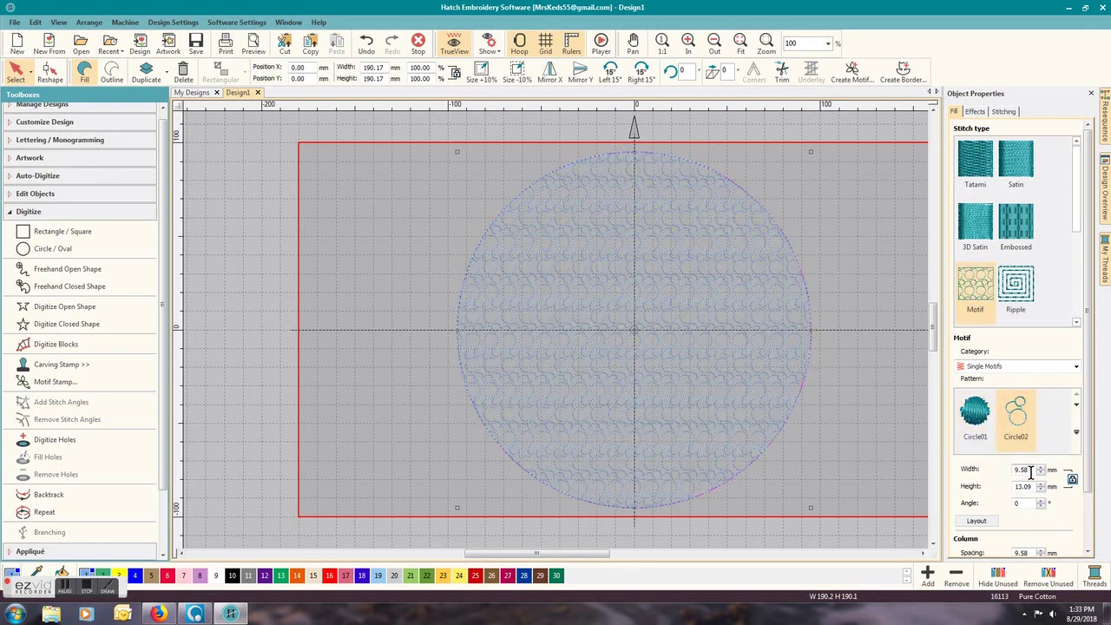
Step: Set the motif width to 24 mm
left_click_drag(1030, 473, 1003, 469)
type("24")
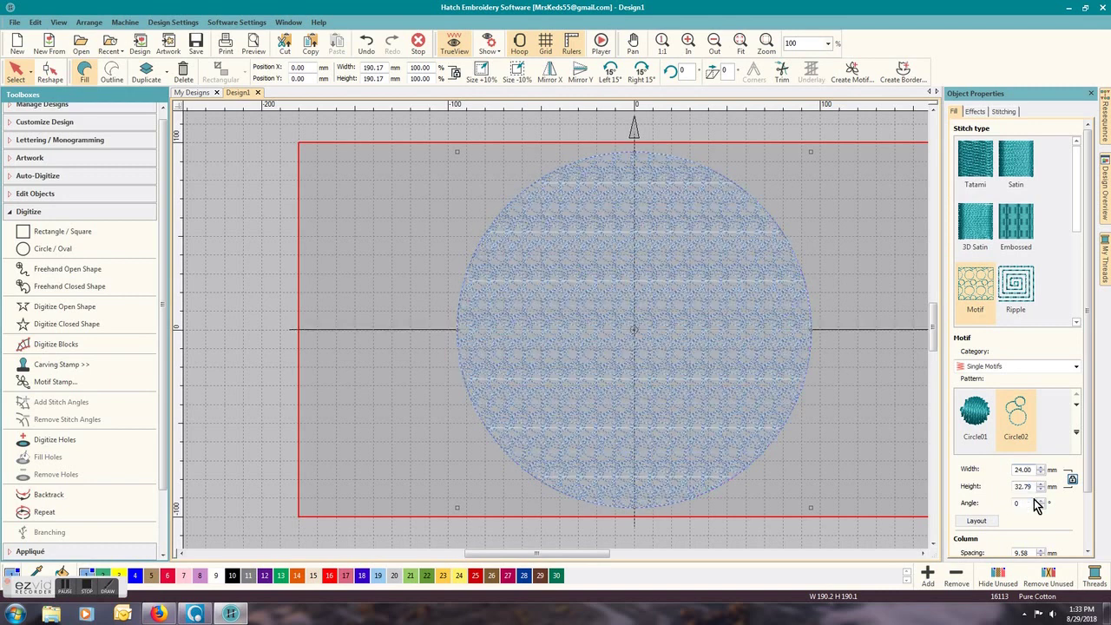
key("Return")
Step: Set both the column spacing and the row spacing of the motif fill to 24 mm and close the object properties
left_click_drag(1090, 483, 1082, 531)
left_click_drag(1027, 489, 1000, 491)
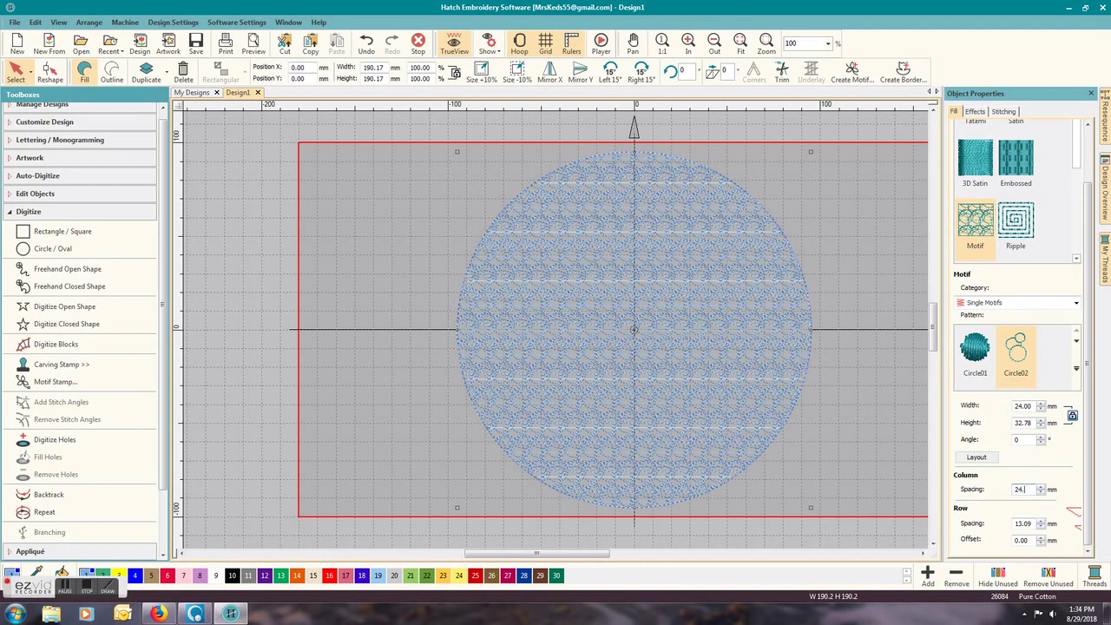
type("24.0")
key("Return")
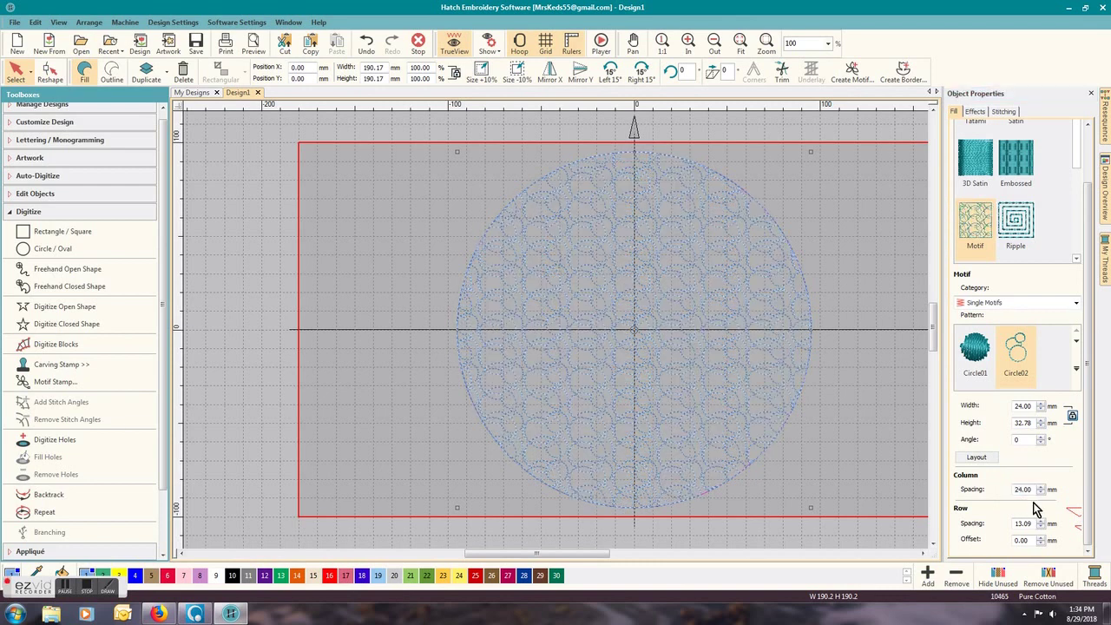
left_click_drag(1032, 523, 1006, 523)
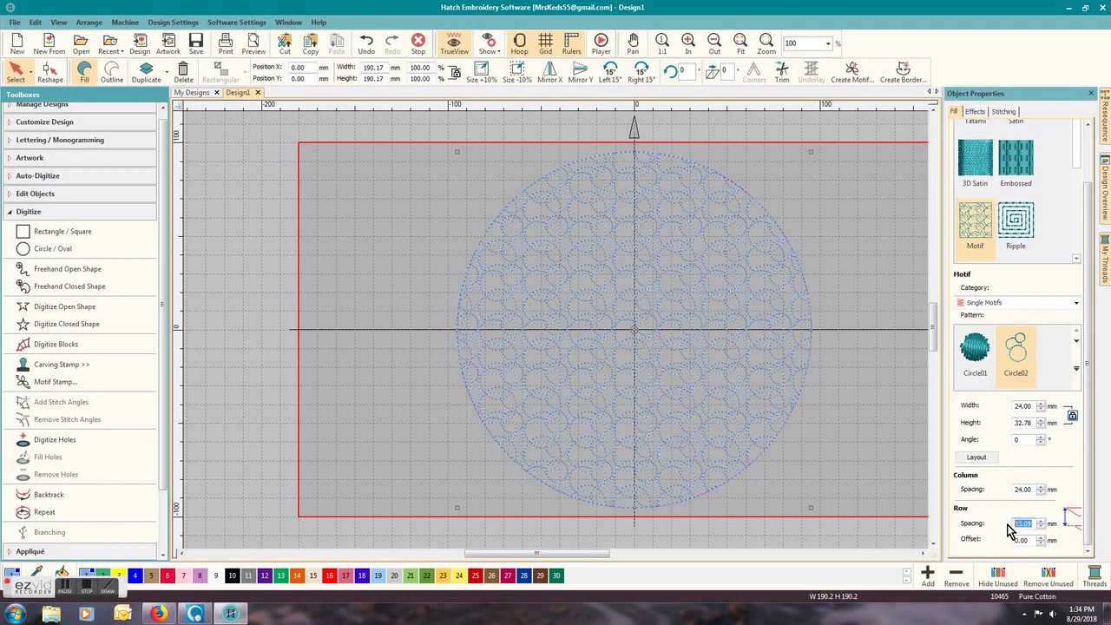
type("2")
key("Return")
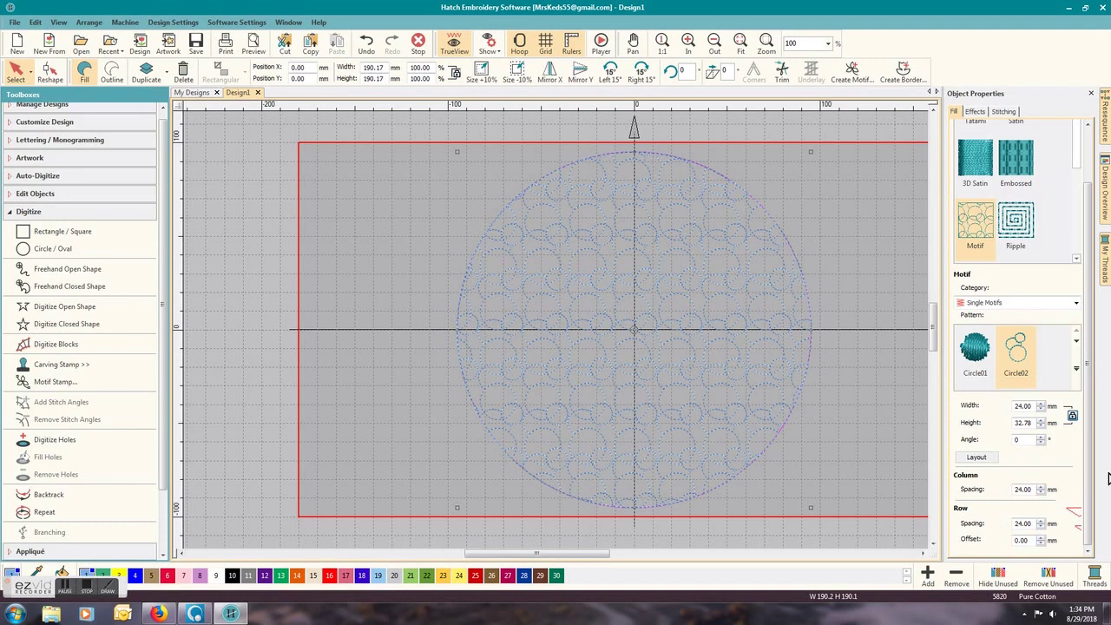
left_click(1091, 95)
Step: Copy the motif-filled circle in the stitching sequence and paste the copy after it
mouse_move(1106, 122)
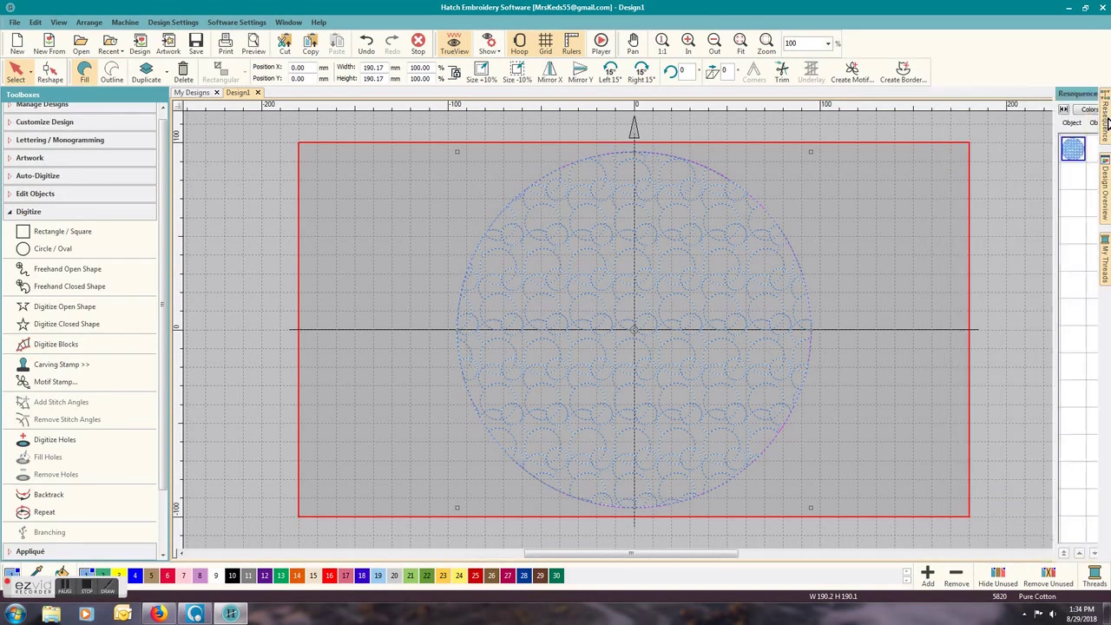
left_click(1029, 150)
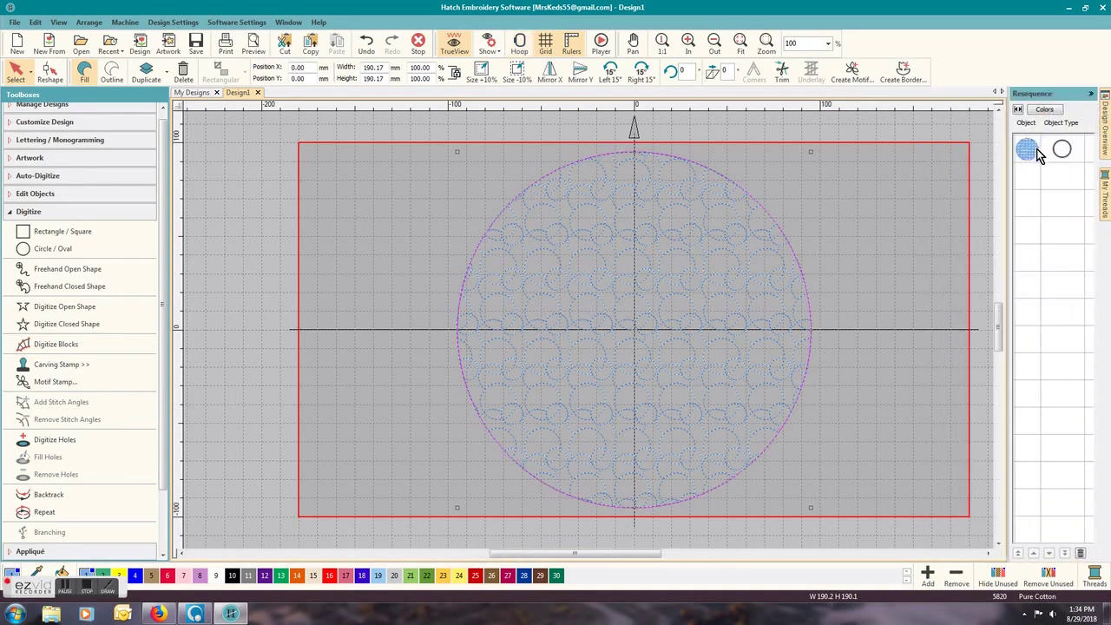
right_click(1038, 154)
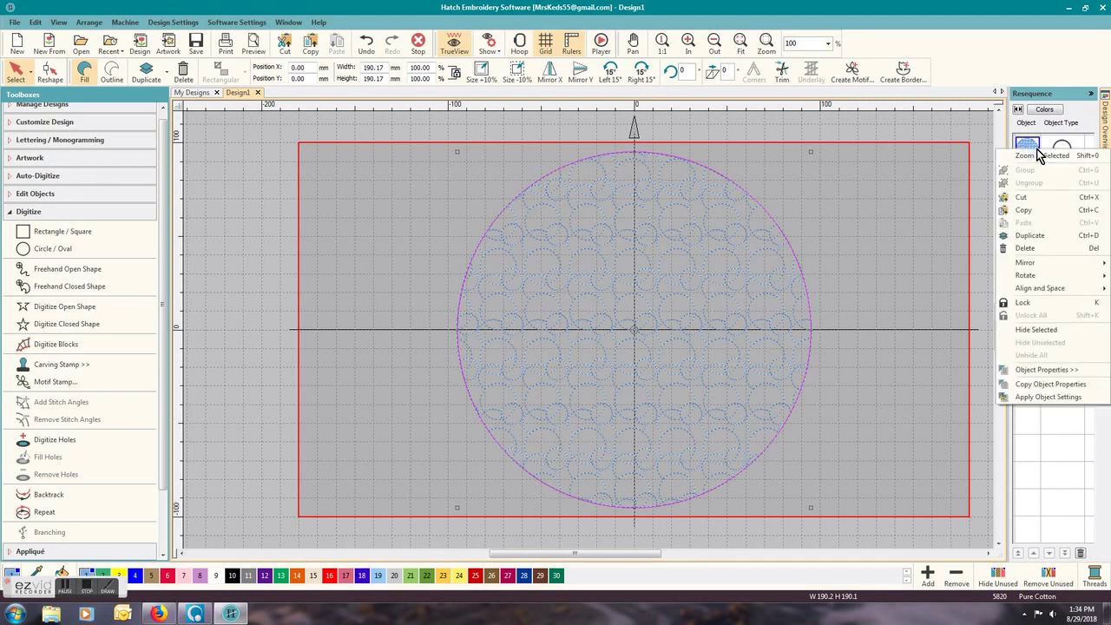
left_click(1035, 215)
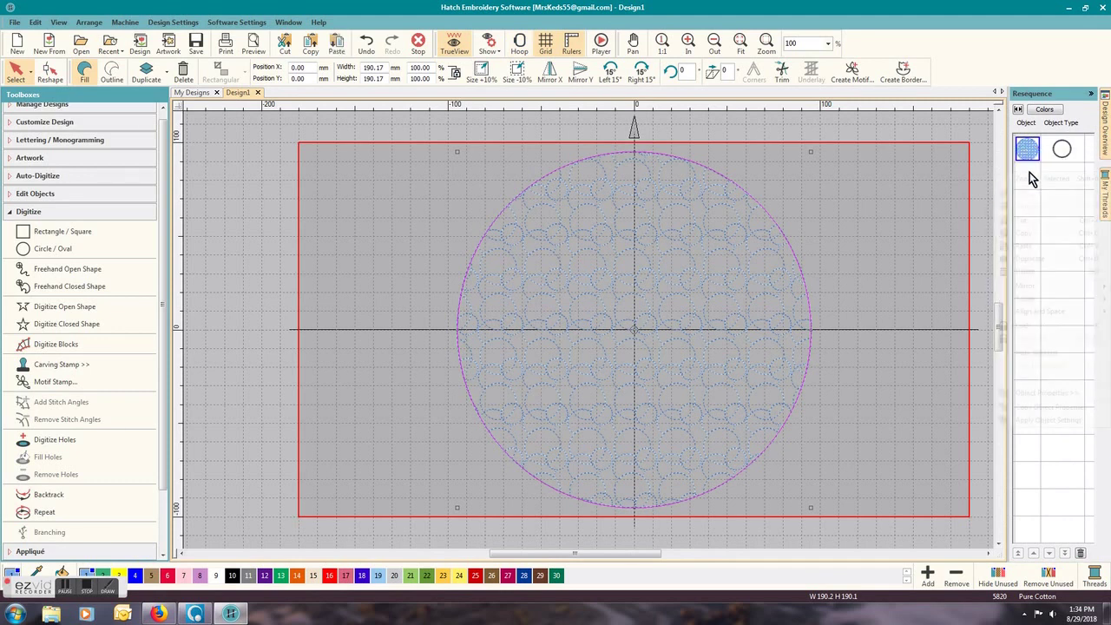
right_click(1032, 171)
left_click(1033, 248)
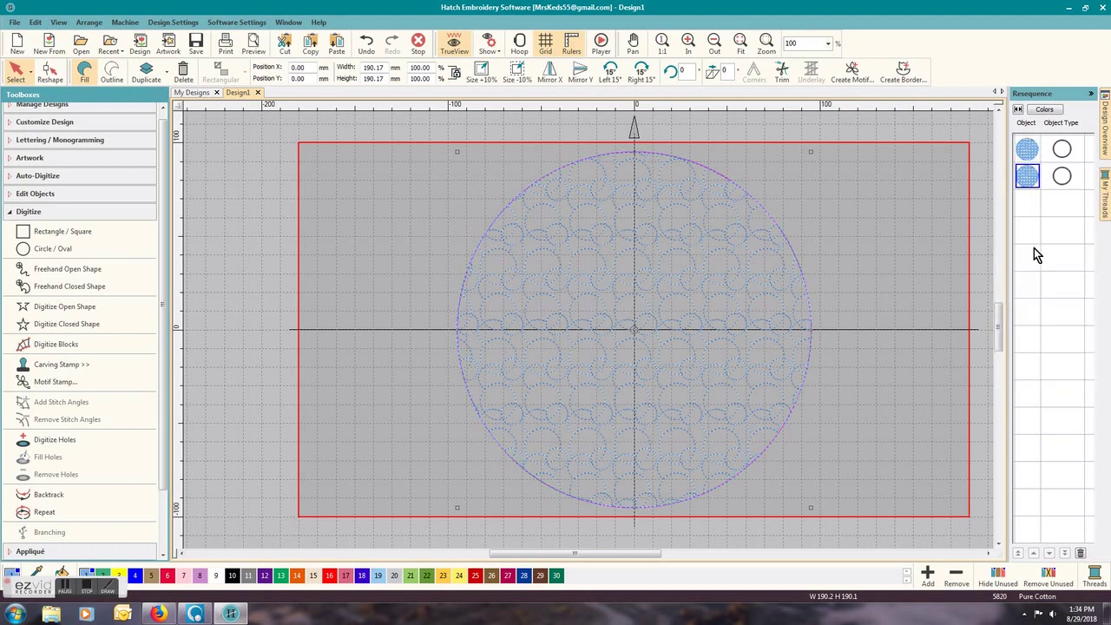
Step: Convert the copied circle to an outline in red thread colour 16 and move it ahead of the motif fill in the sequence
left_click(113, 72)
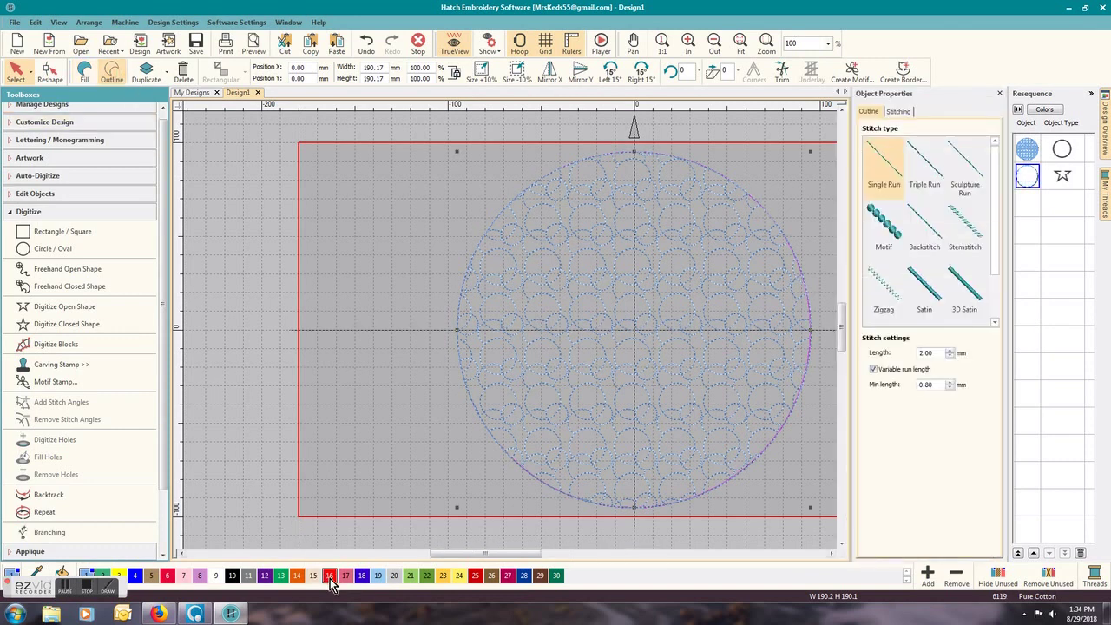
left_click(329, 580)
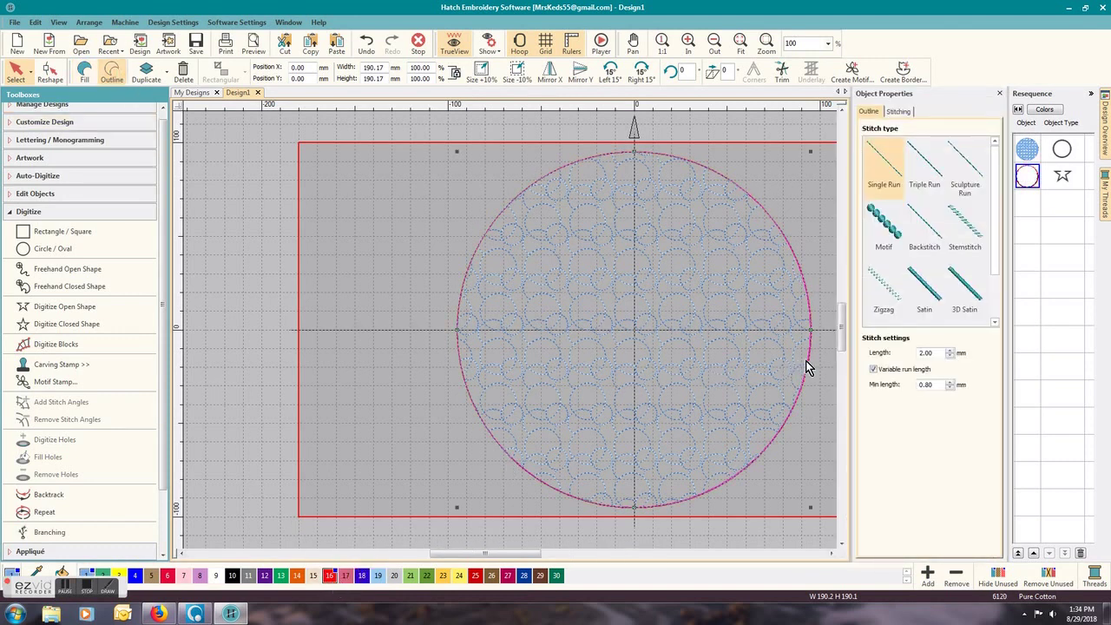
left_click(1034, 553)
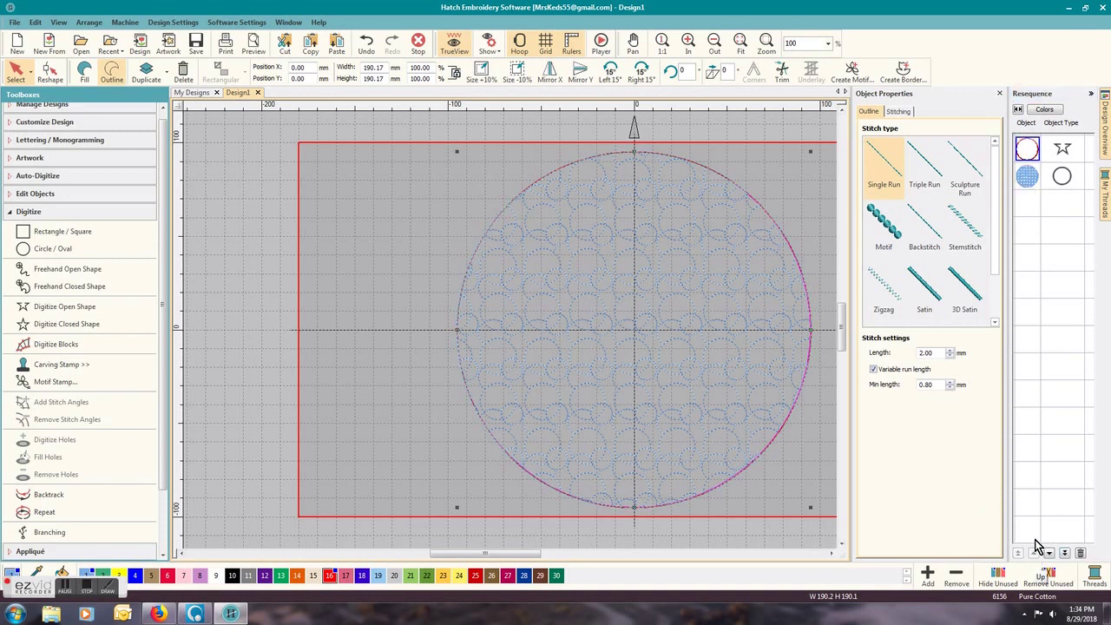
Step: Copy the red single-run outline and paste it at the end of the stitching sequence
right_click(1033, 149)
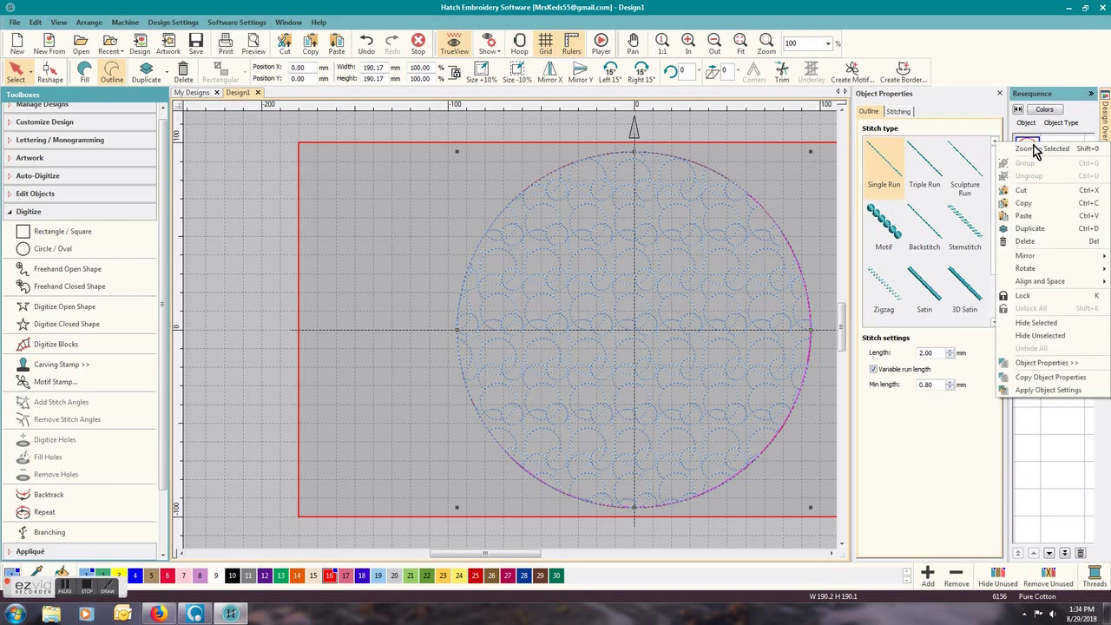
left_click(1033, 199)
right_click(1031, 151)
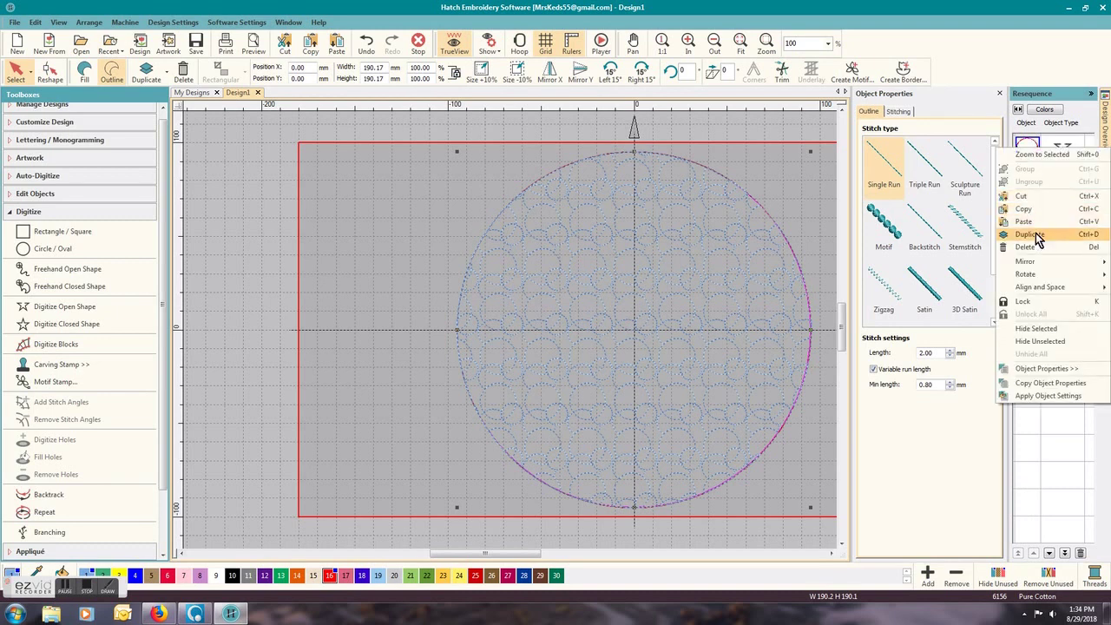
left_click(1033, 223)
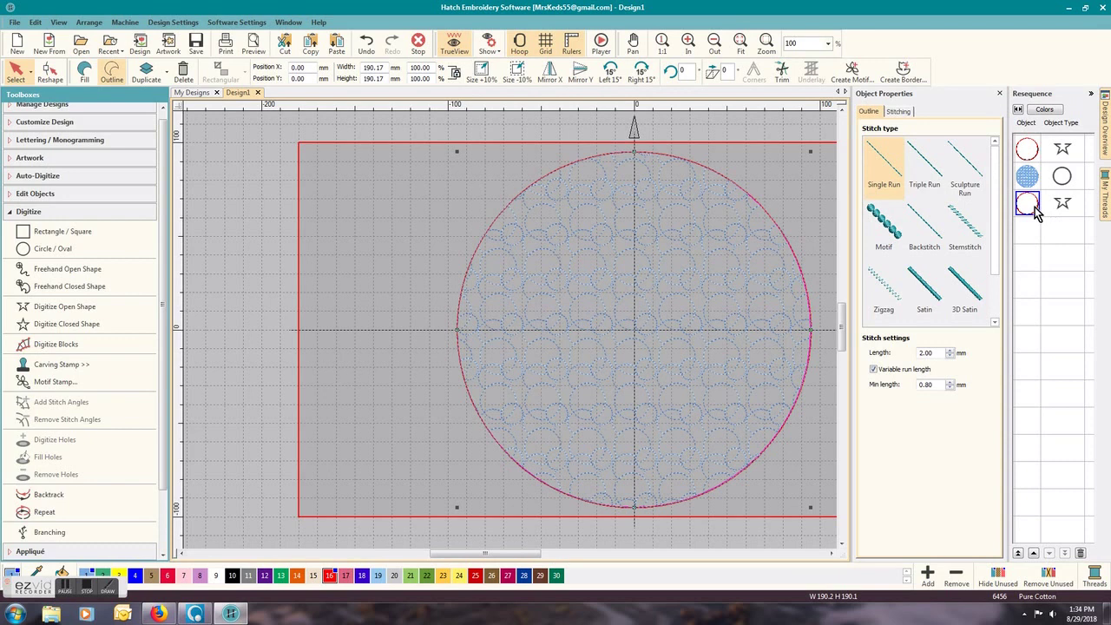
Step: Change the last outline in the sequence to Satin stitch with a width of 5 mm
left_click(1032, 212)
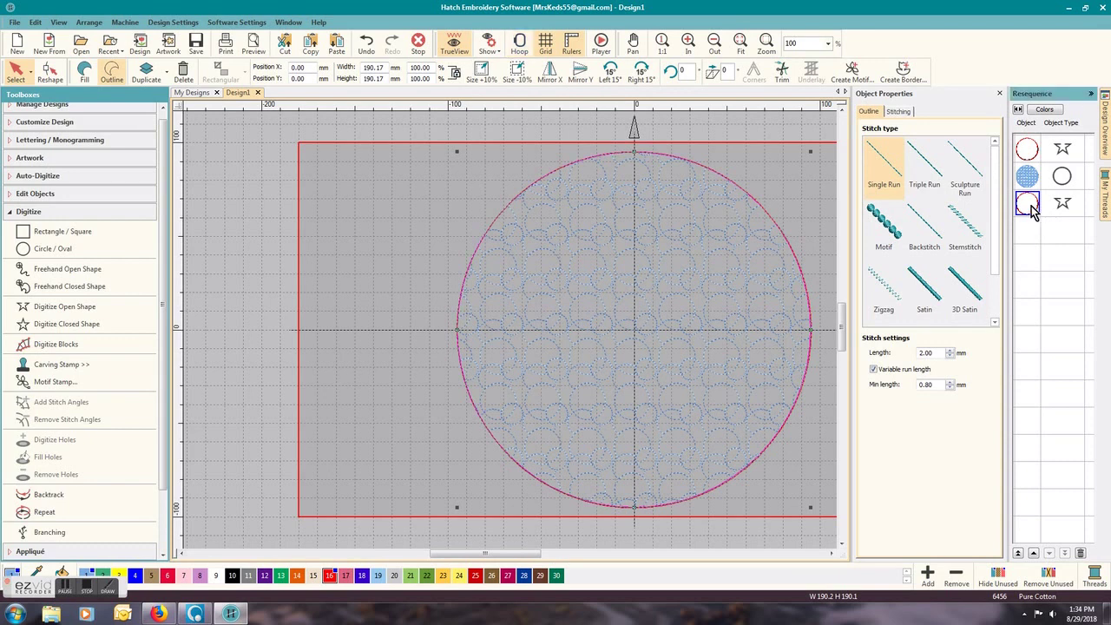
right_click(1031, 211)
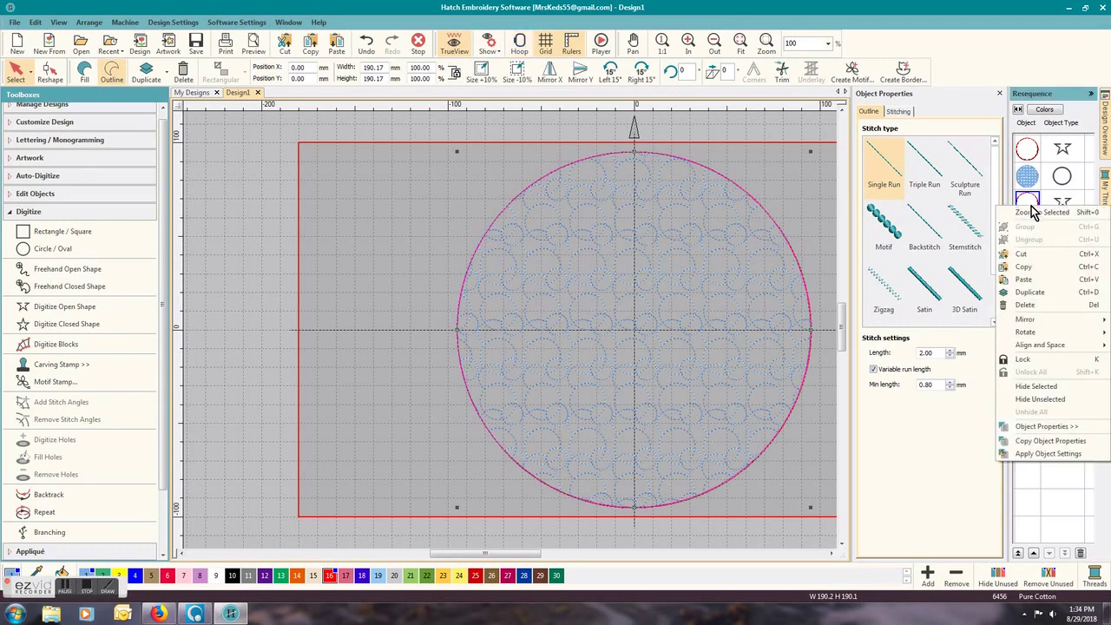
left_click(933, 295)
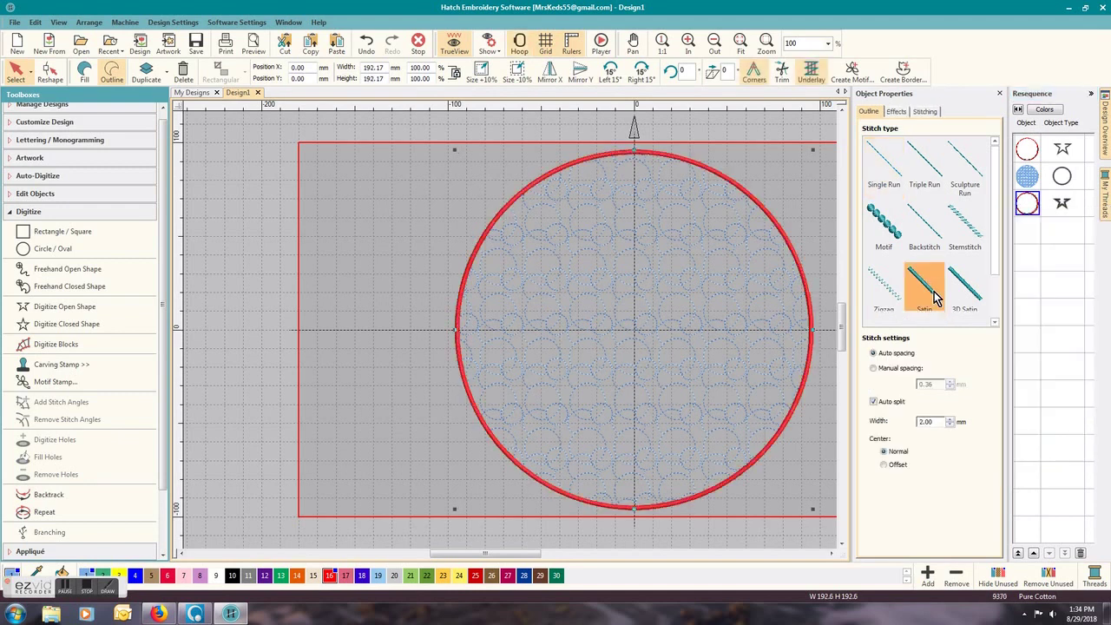
left_click(921, 422)
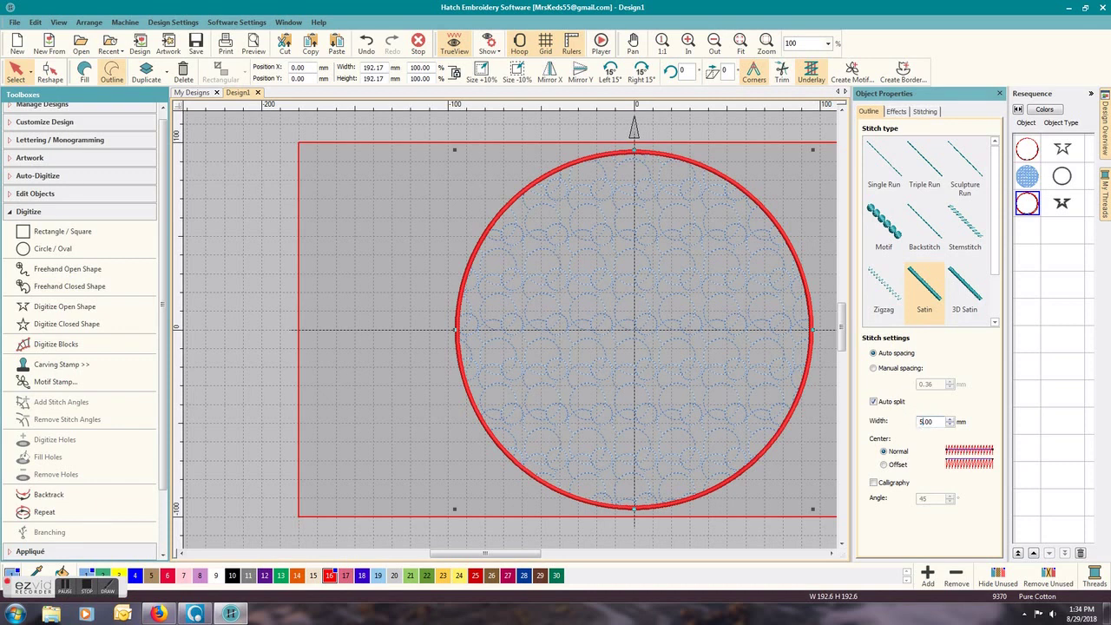
key("Return")
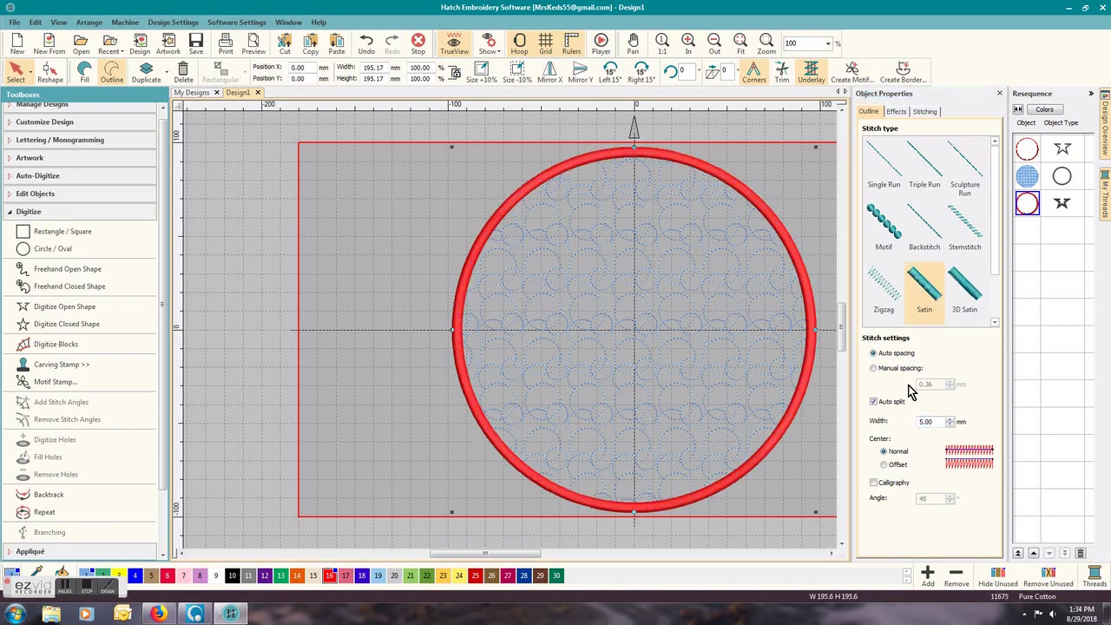
Step: Add another copy of the first single-run outline after the satin border, and put away the object properties and sequence list
left_click(1026, 149)
right_click(1026, 149)
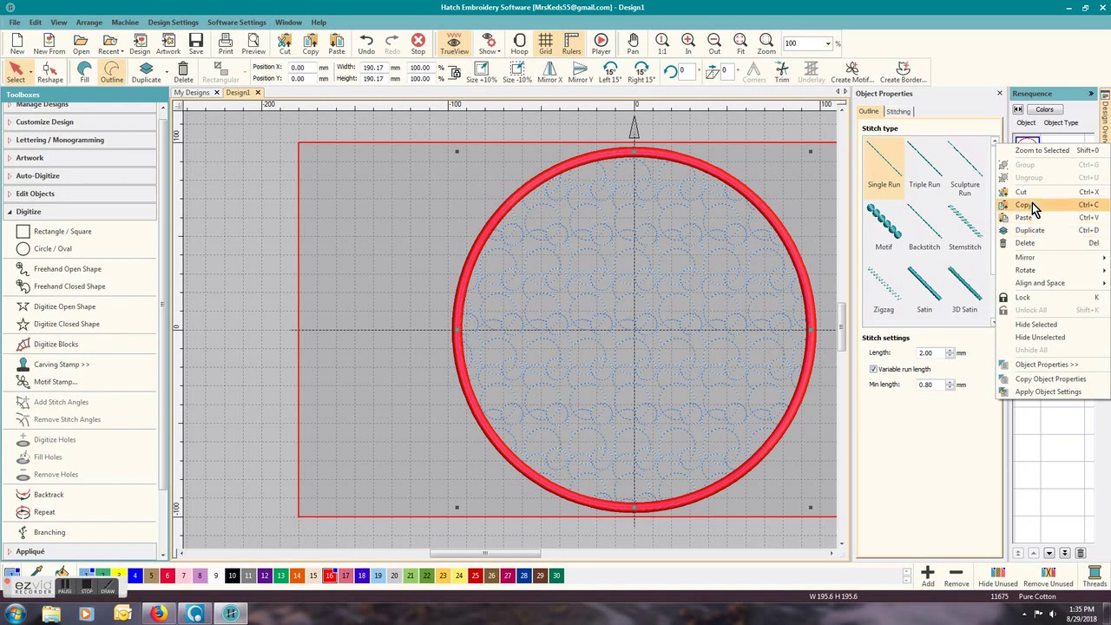
left_click(1032, 203)
right_click(1028, 149)
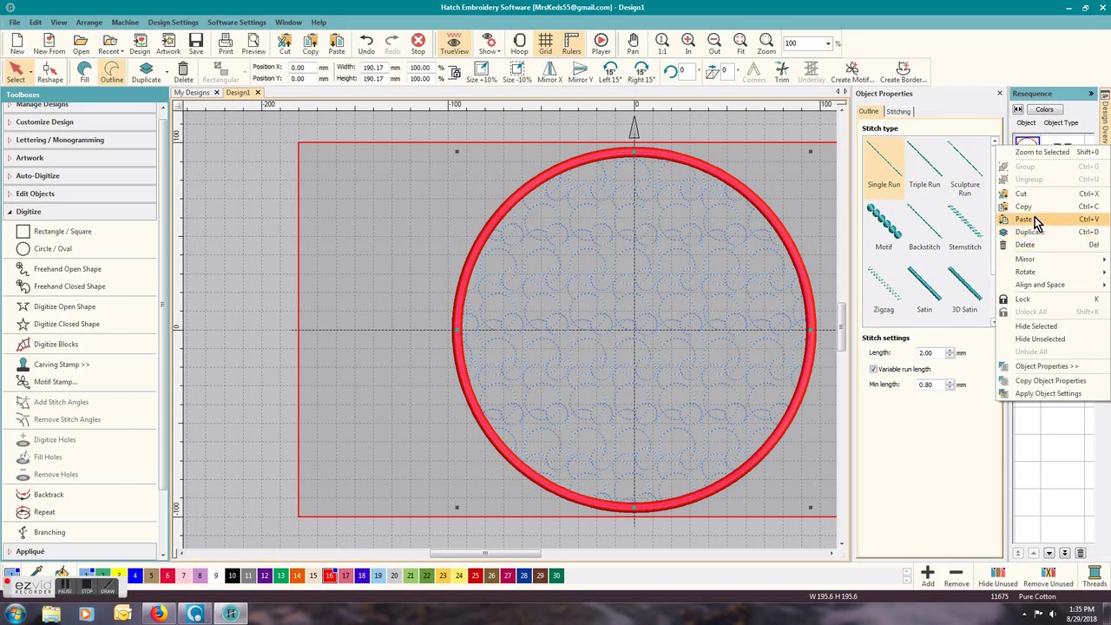
left_click(1032, 231)
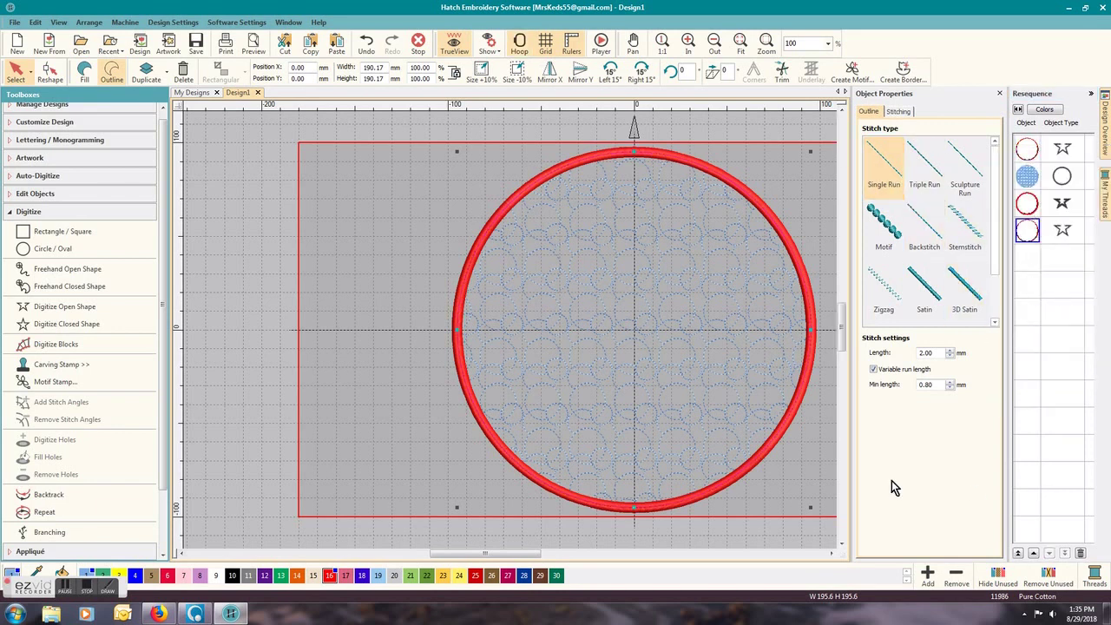
left_click(1091, 93)
left_click(1091, 93)
Step: Start saving the design under a new name and browse to ~ThreadTreasuresDesigns, ~HatchTests, TTE Exclusive on the Thread Treasures1 (Q:) drive
scroll(634, 330, "up", 2)
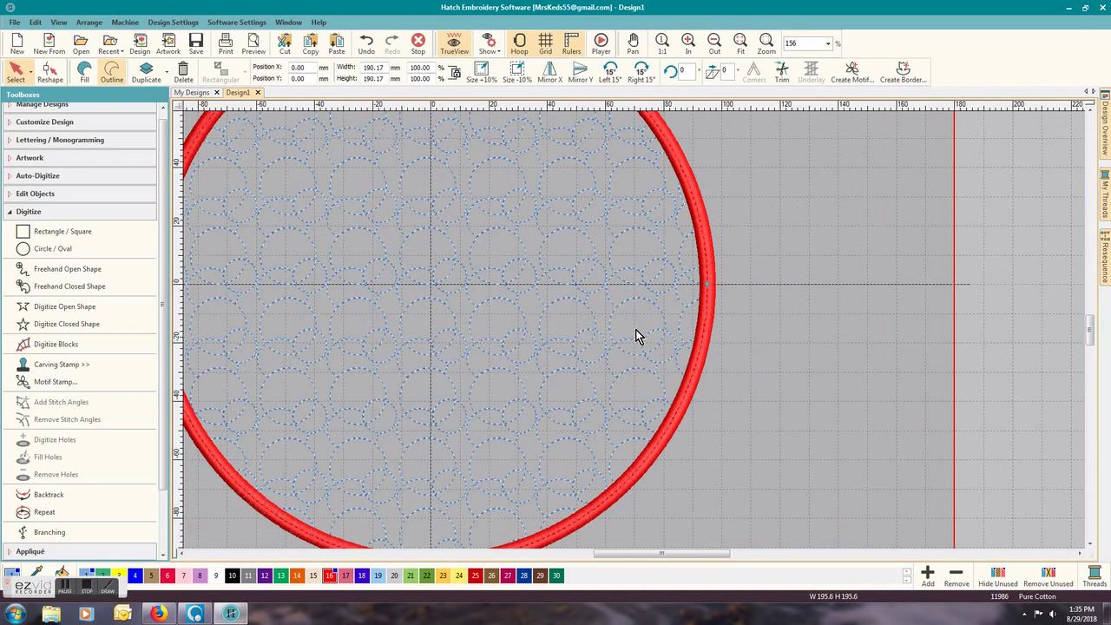
scroll(634, 335, "down", 2)
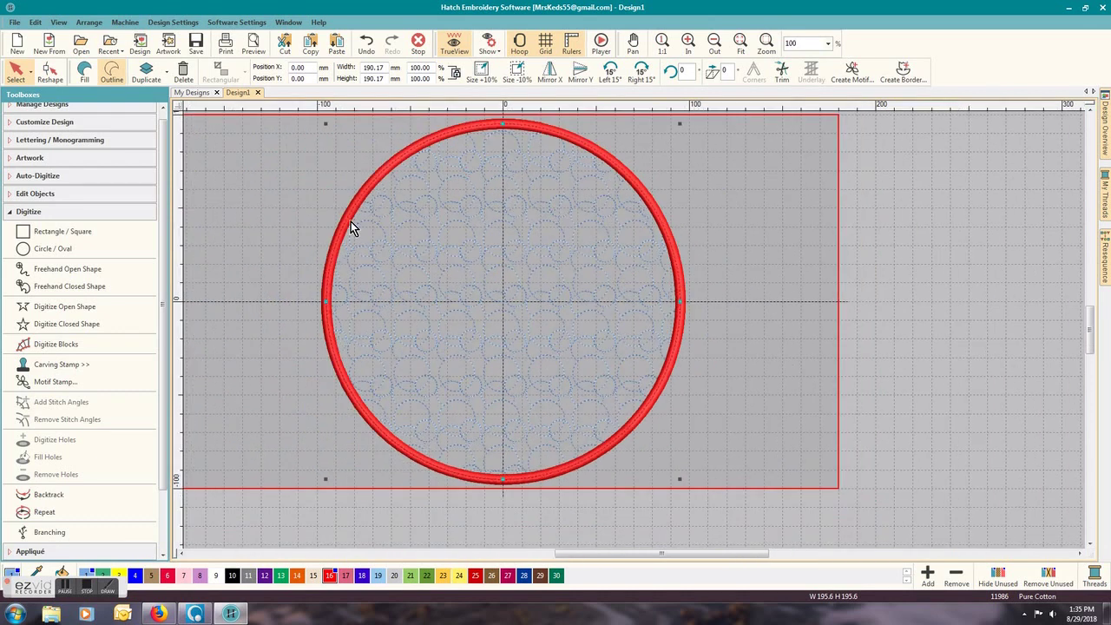
left_click(15, 21)
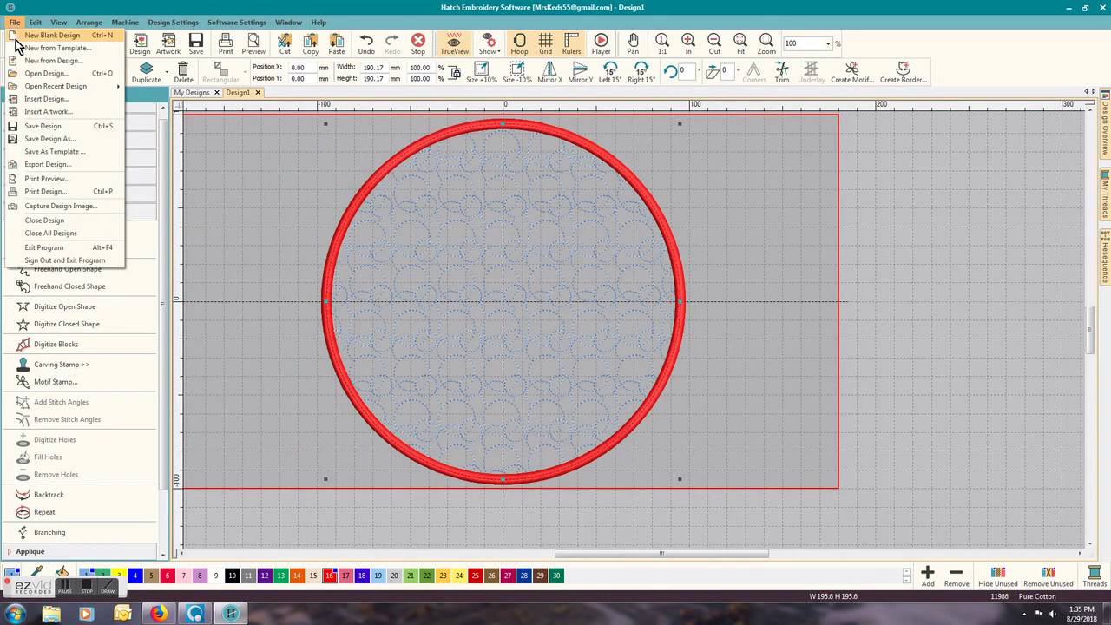
left_click(40, 138)
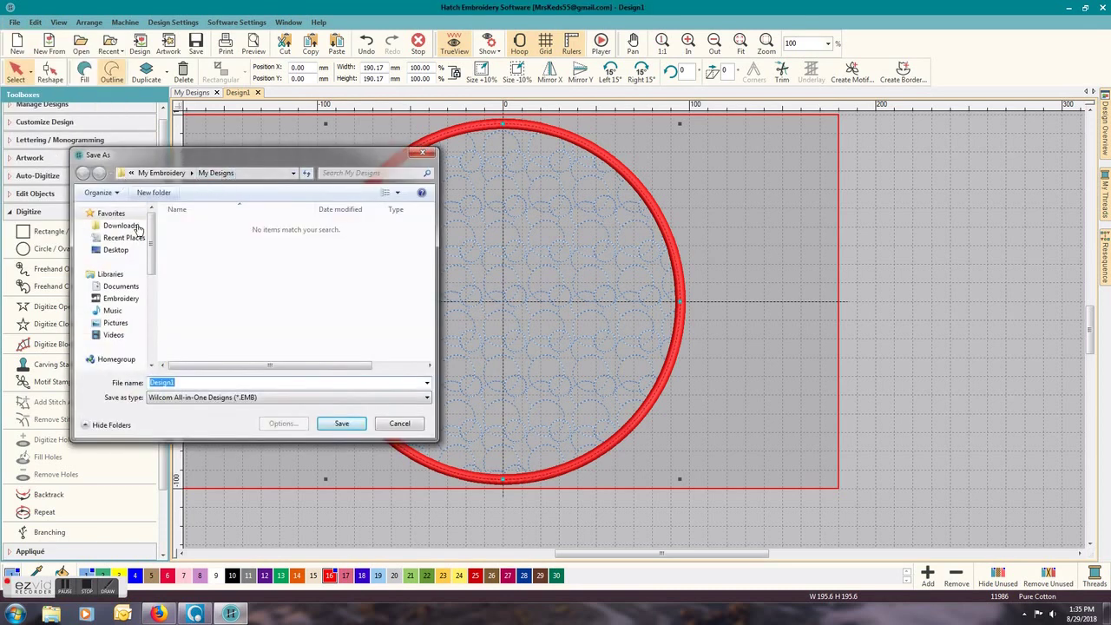
left_click(151, 365)
left_click(151, 368)
left_click(151, 369)
left_click(130, 342)
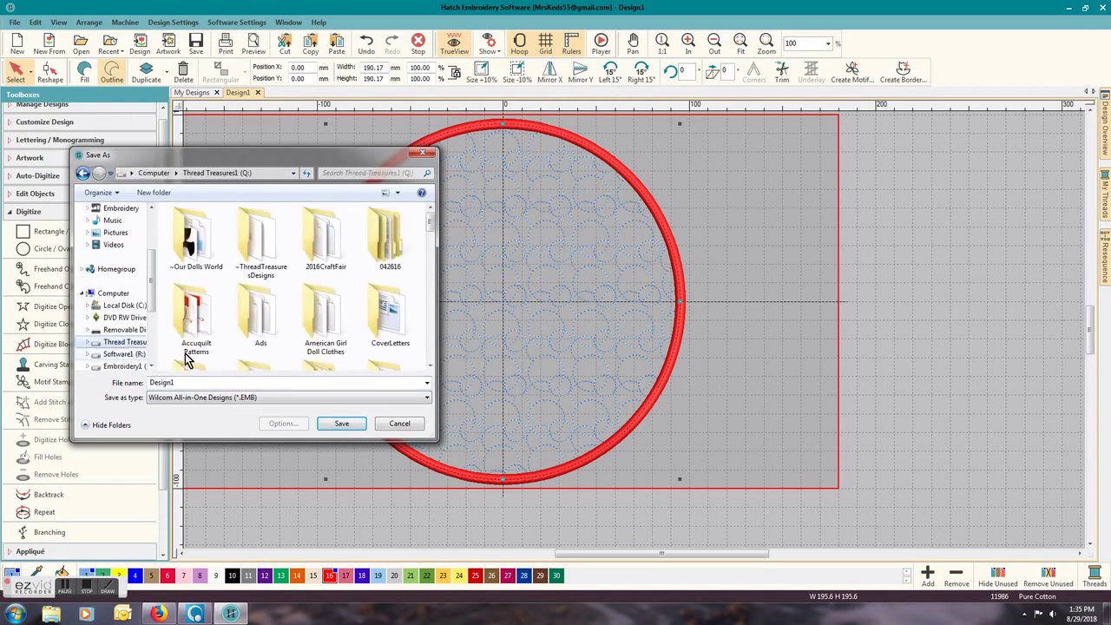
double_click(244, 236)
double_click(224, 228)
double_click(216, 237)
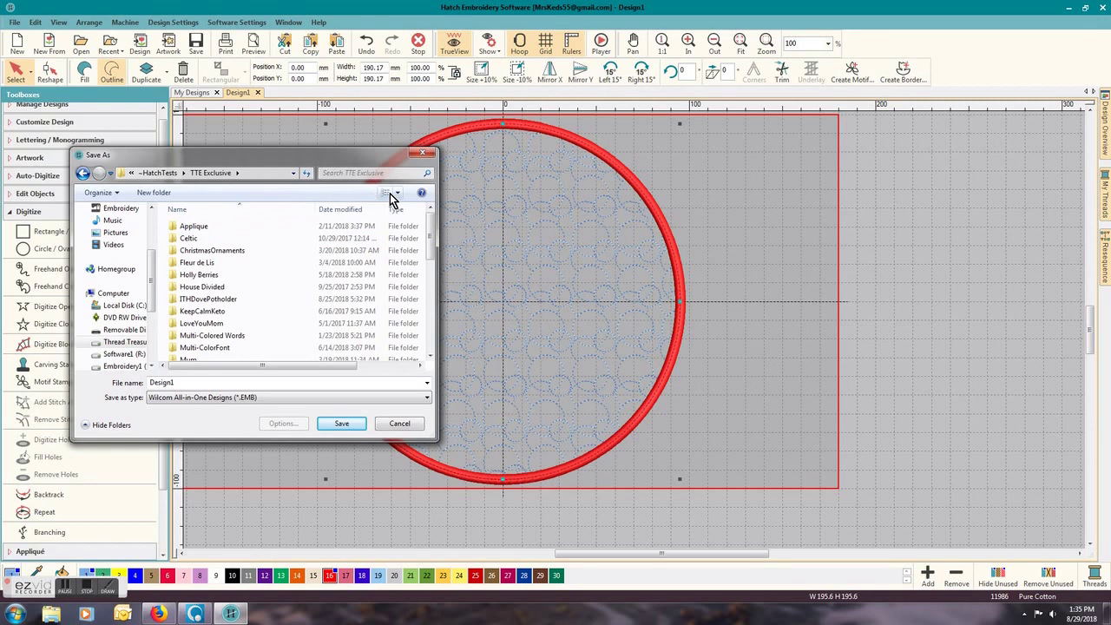
Step: Create a new folder named HatchPotholder inside the TTE Exclusive folder
left_click(162, 197)
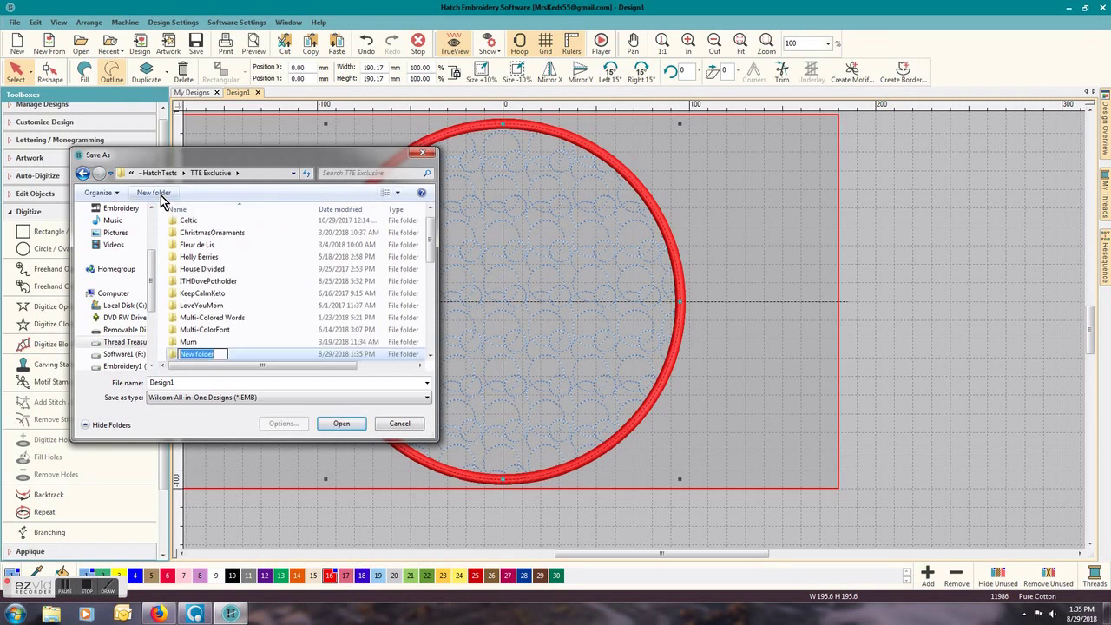
type("HatchPotholder")
key("Return")
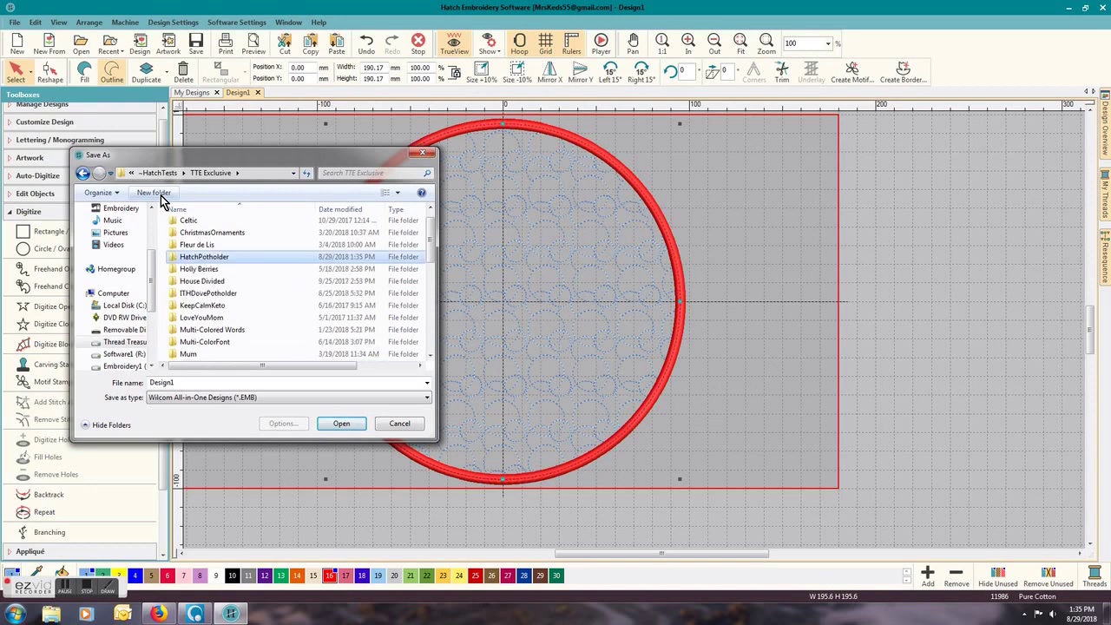
Step: Save the design as HatchPotholder in EMB format inside the HatchPotholder folder
double_click(196, 263)
double_click(176, 383)
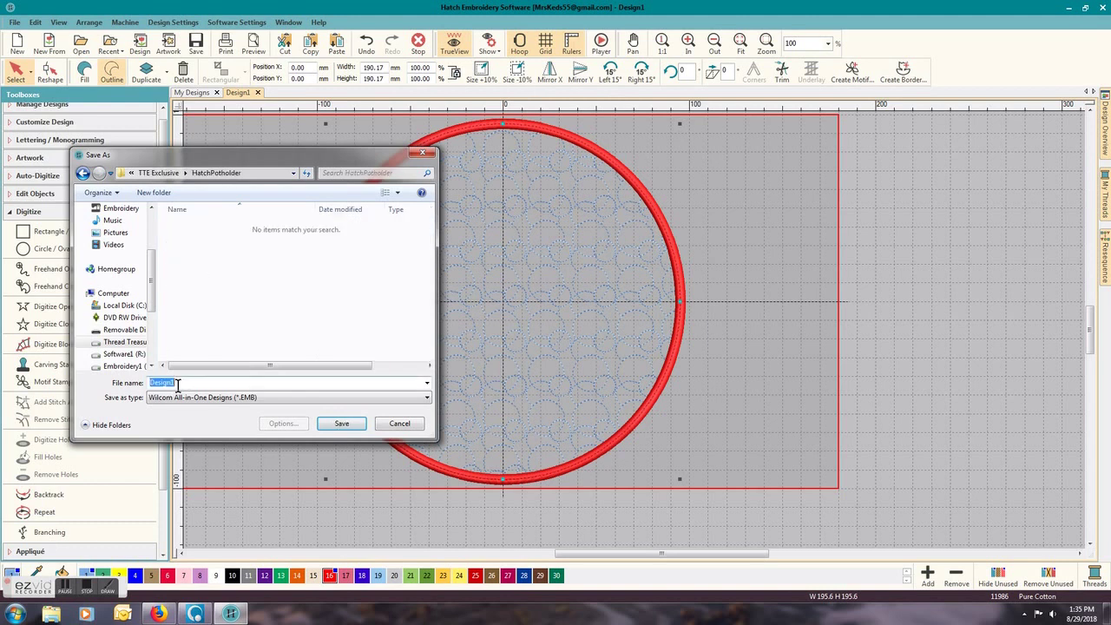
type("Ha")
left_click(351, 424)
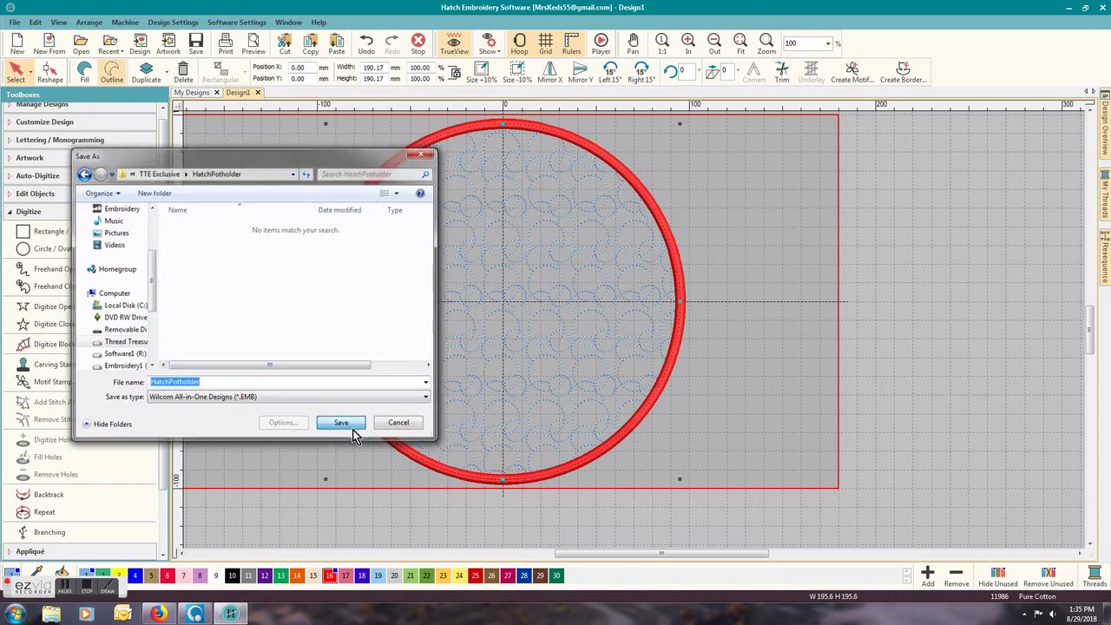
Step: Export the design as a Brother/Babylock/Deco PES file named HatchPotholder into the TTE Exclusive HatchPotholder folder on the Thread Treasures1 (Q:) drive
left_click(14, 21)
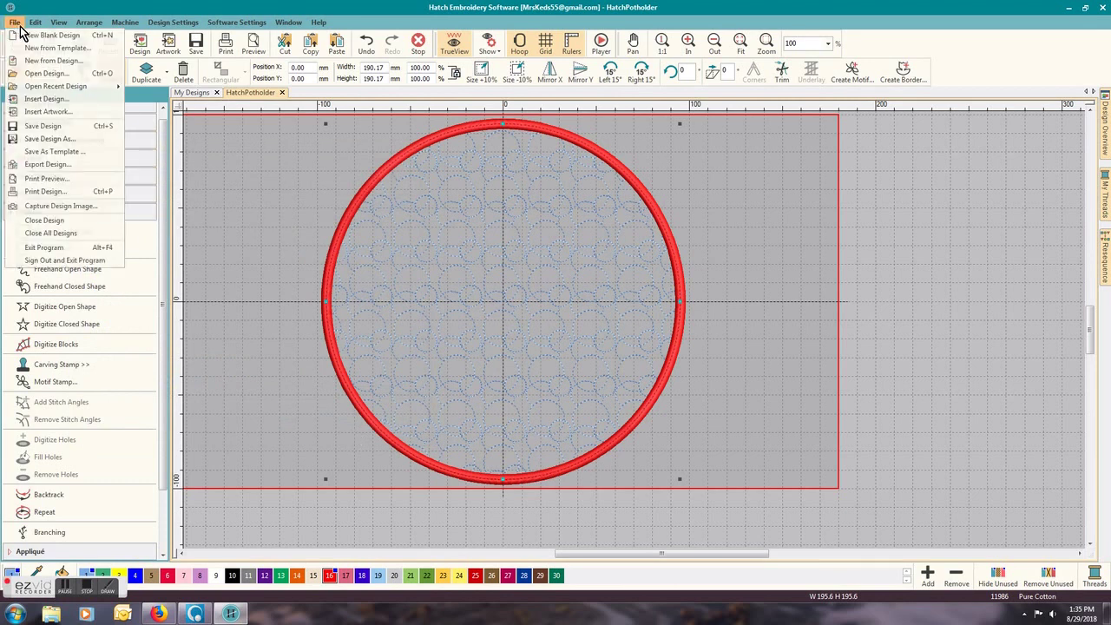
left_click(39, 165)
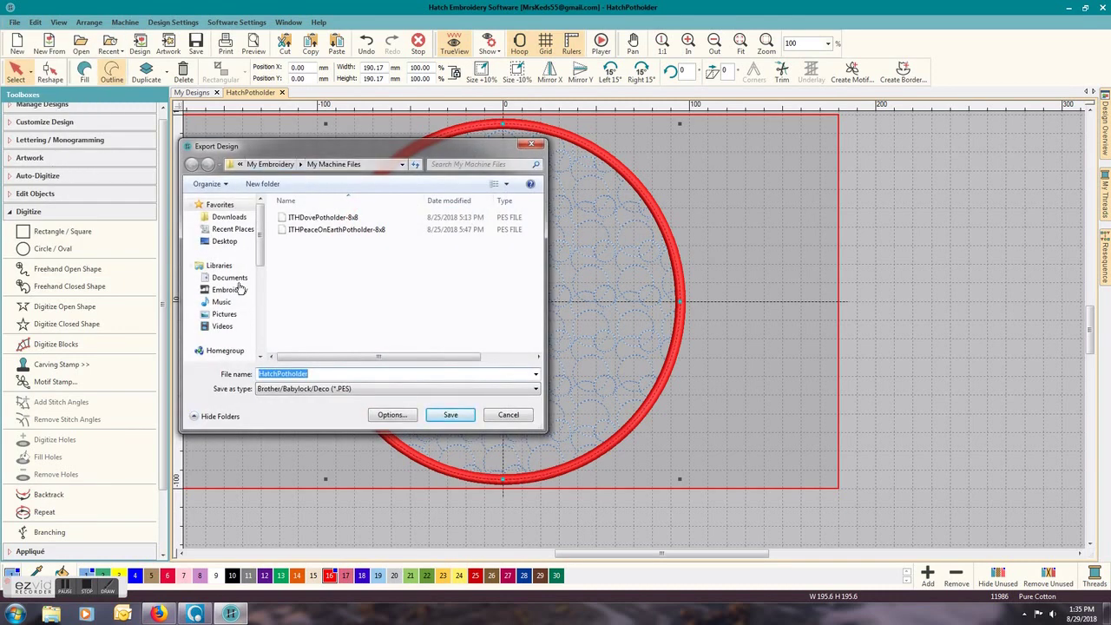
left_click_drag(257, 246, 263, 288)
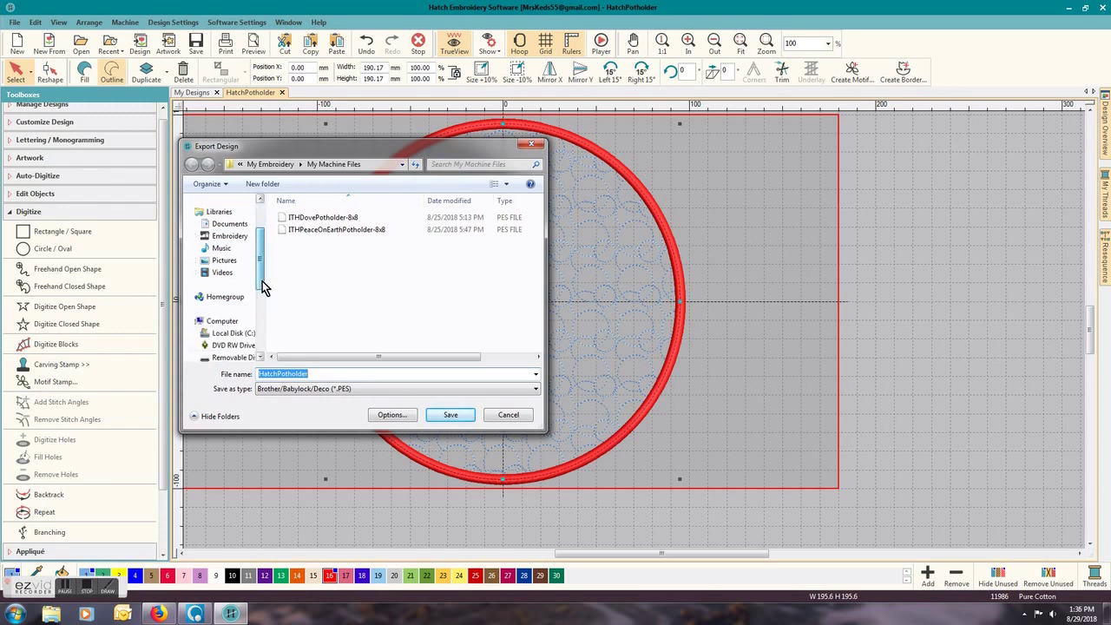
scroll(234, 330, "down", 1)
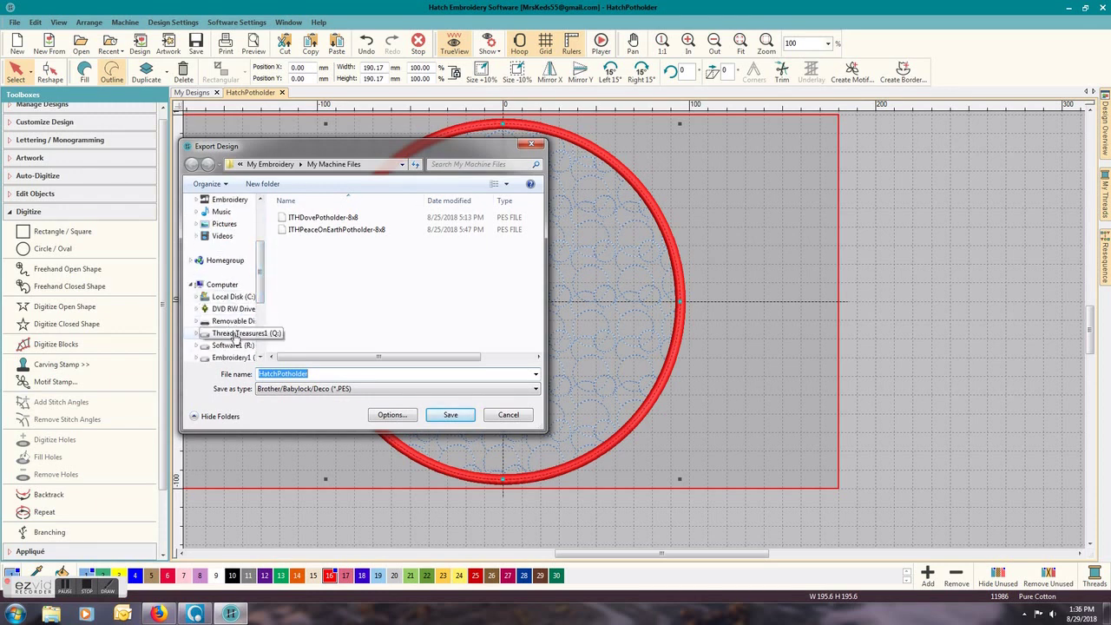
left_click(235, 336)
left_click(378, 241)
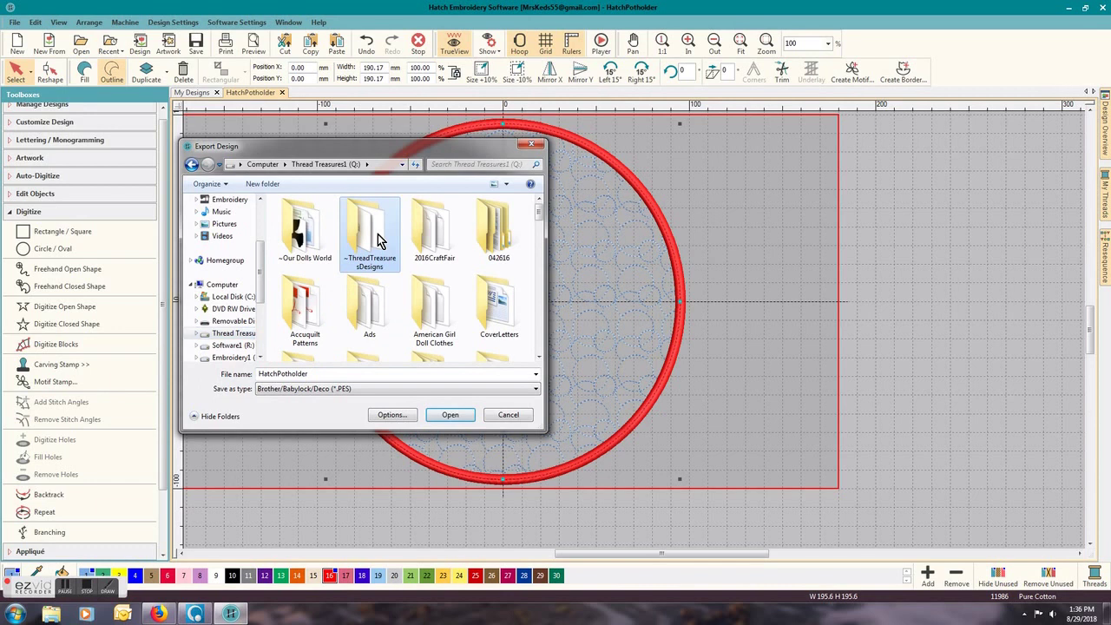
double_click(377, 241)
double_click(318, 218)
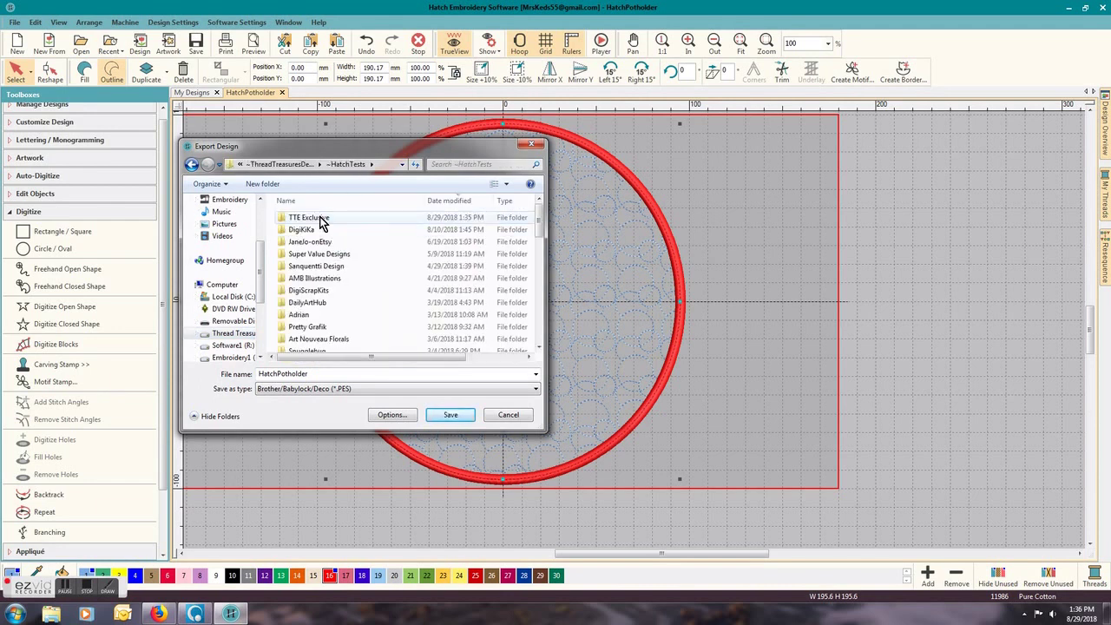
double_click(323, 219)
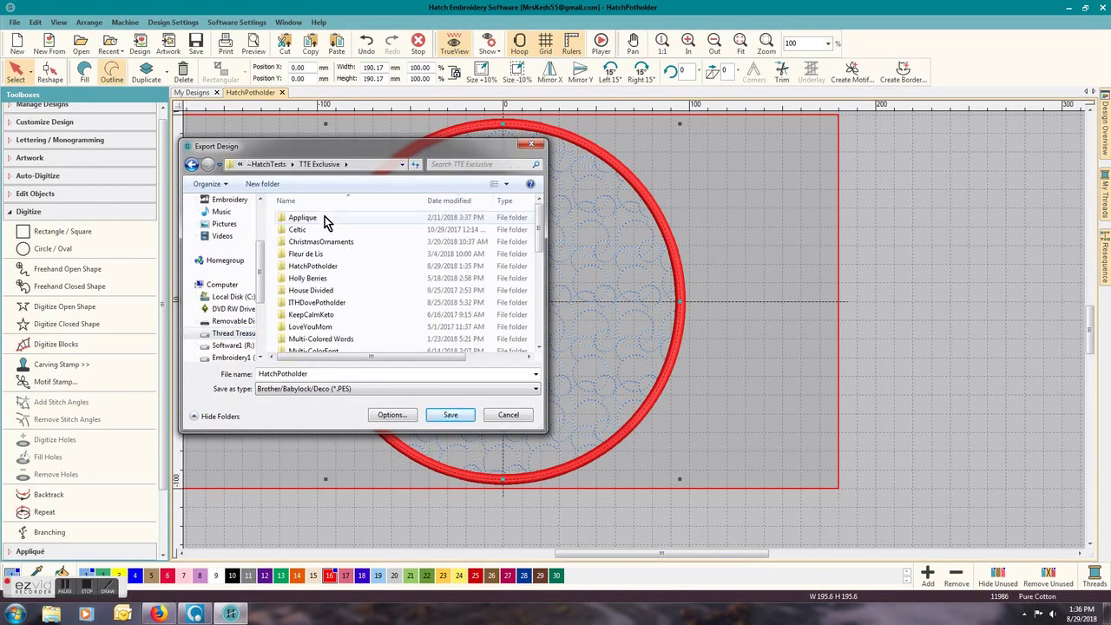
left_click(333, 266)
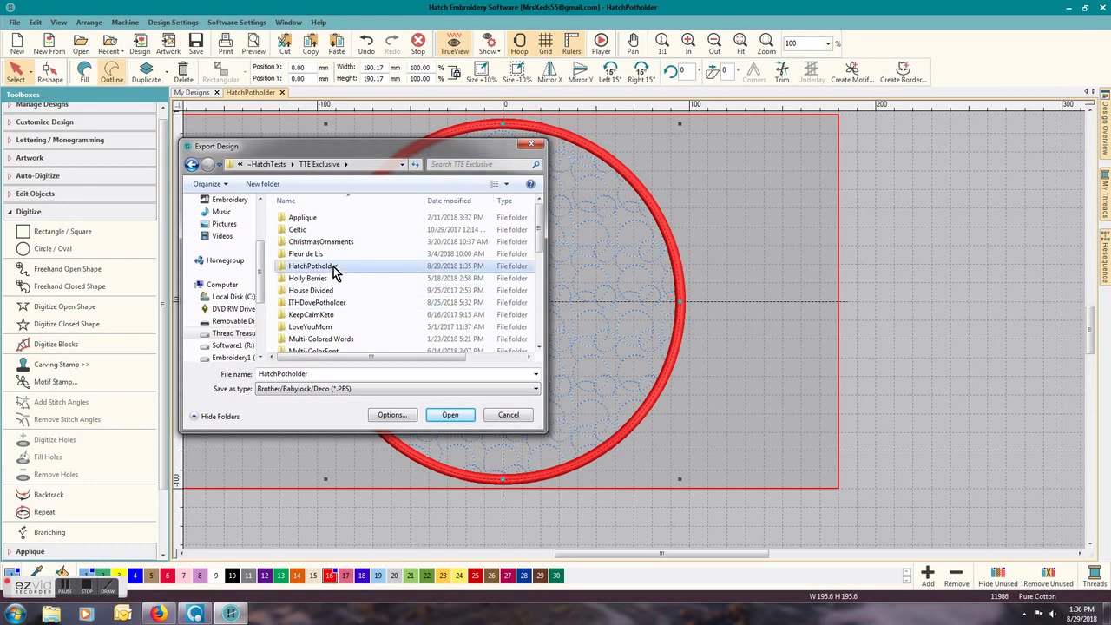
double_click(335, 269)
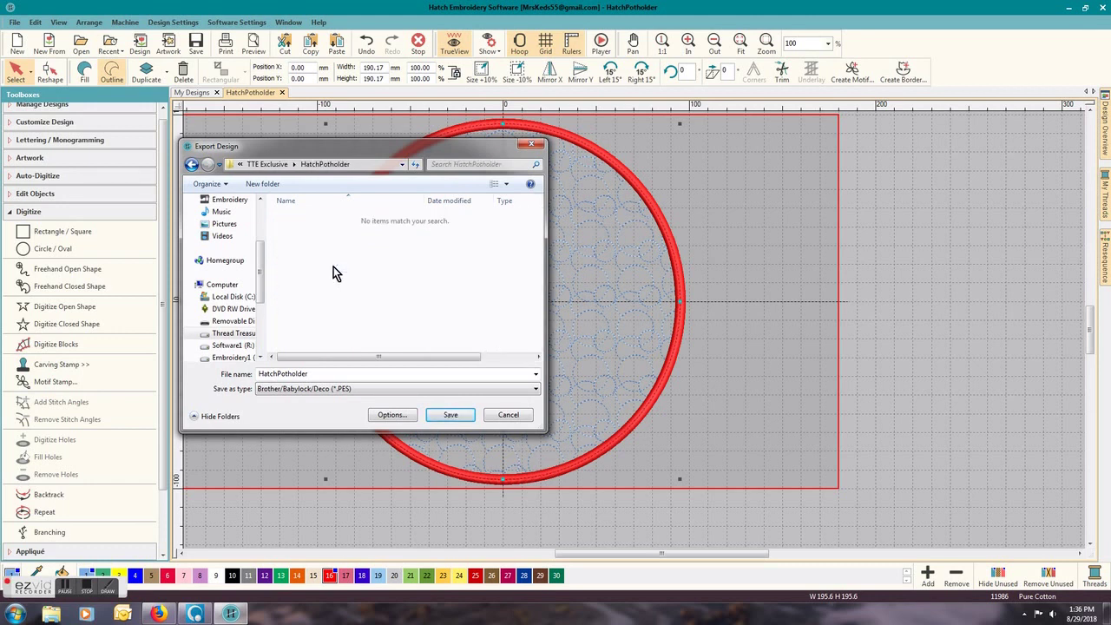
left_click(451, 416)
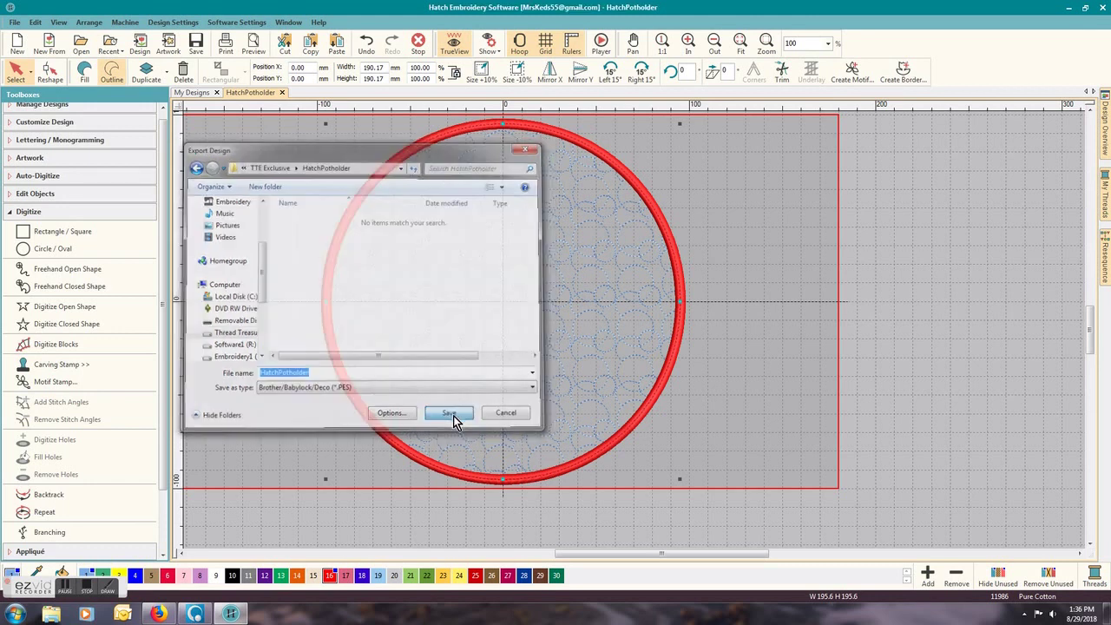